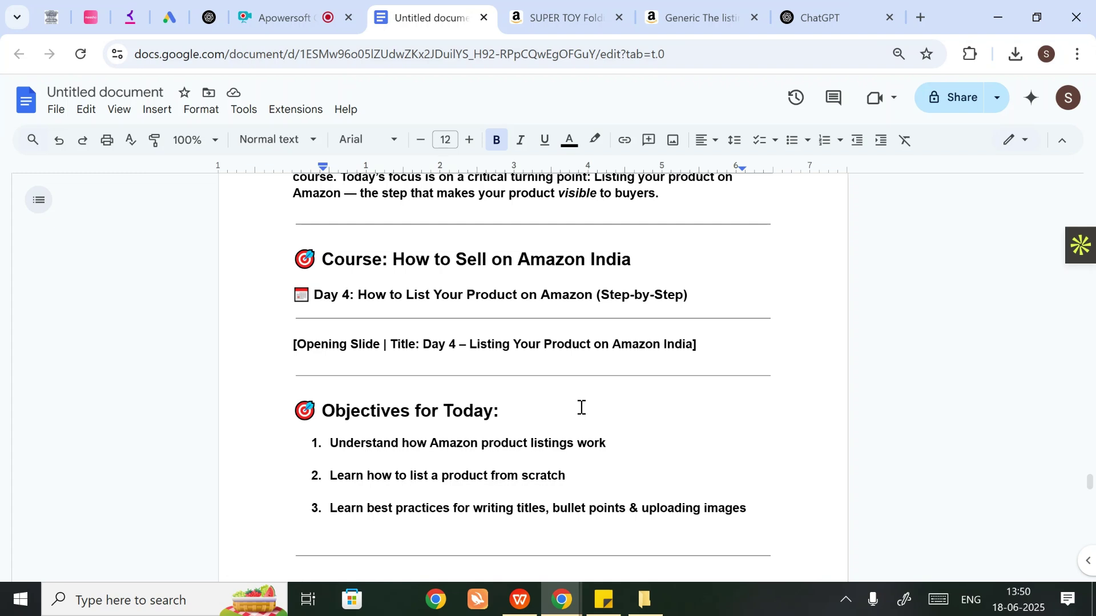
# Go through the Day 4 lesson notes to Step 3: Fill In Product Details and highlight the Product Title guidelines.
pyautogui.scroll(-12, 581, 407)
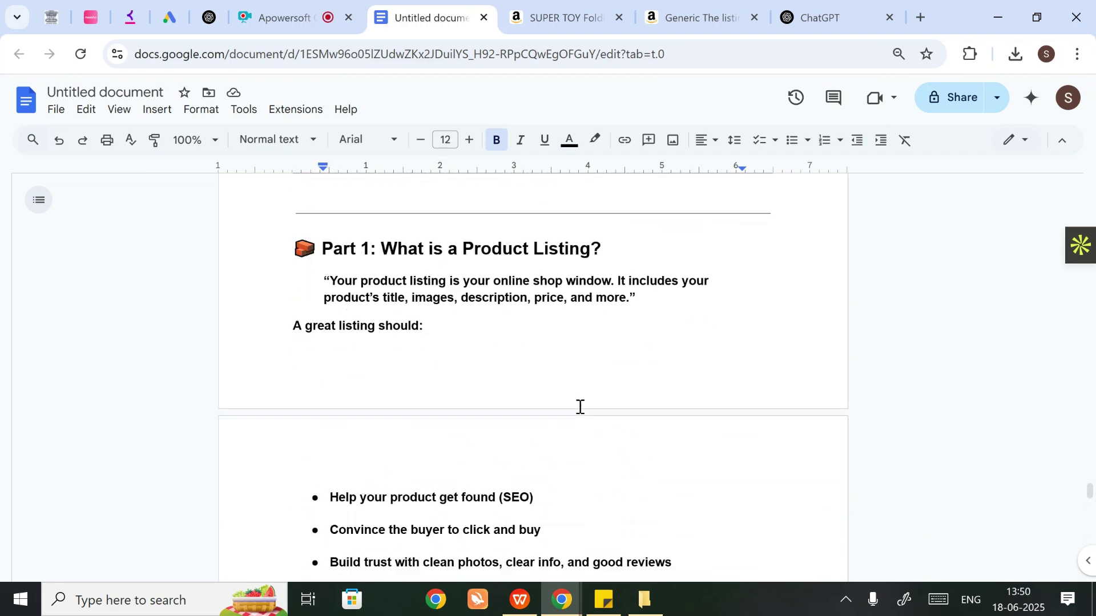
pyautogui.scroll(-6, 502, 389)
pyautogui.scroll(-2, 503, 391)
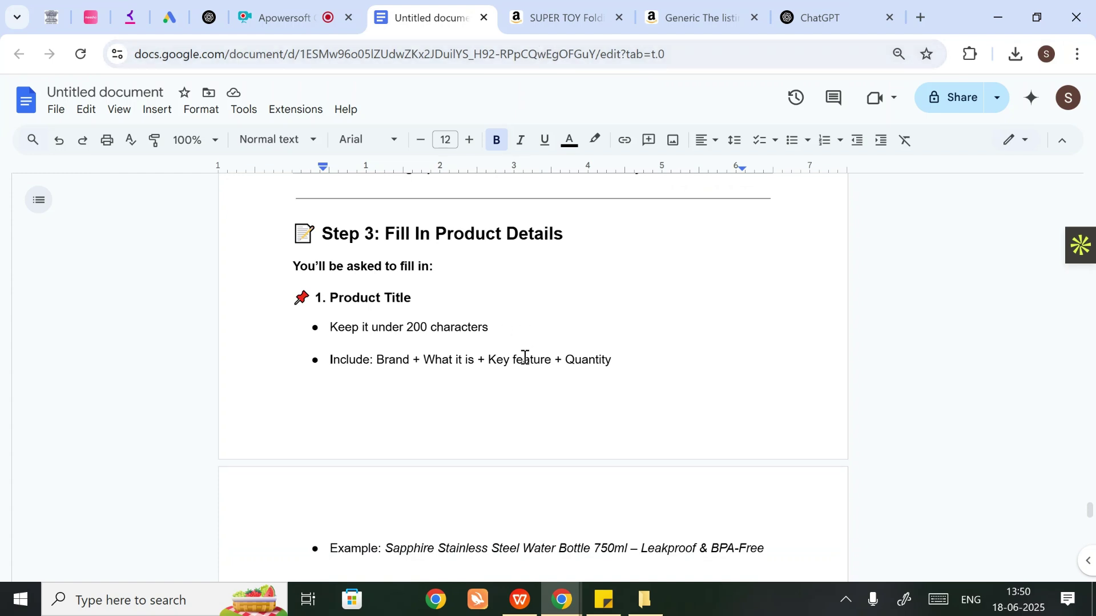
pyautogui.moveTo(619, 360); pyautogui.dragTo(294, 265)
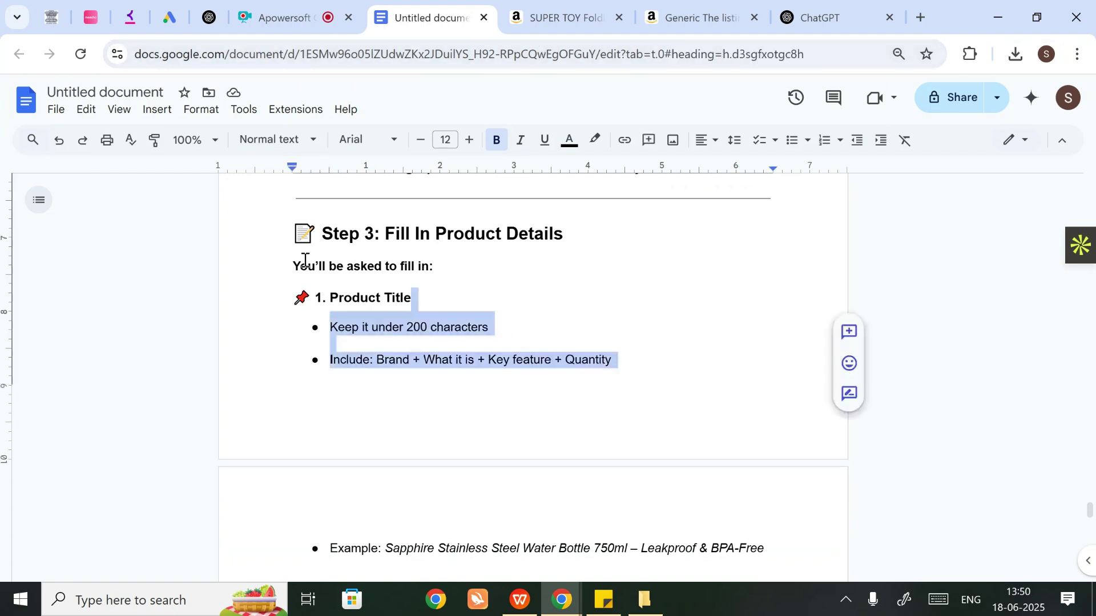
# Switch to the SUPER TOY teacher doll listing on Amazon and look over its title, price, offers and style options.
pyautogui.click(554, 17)
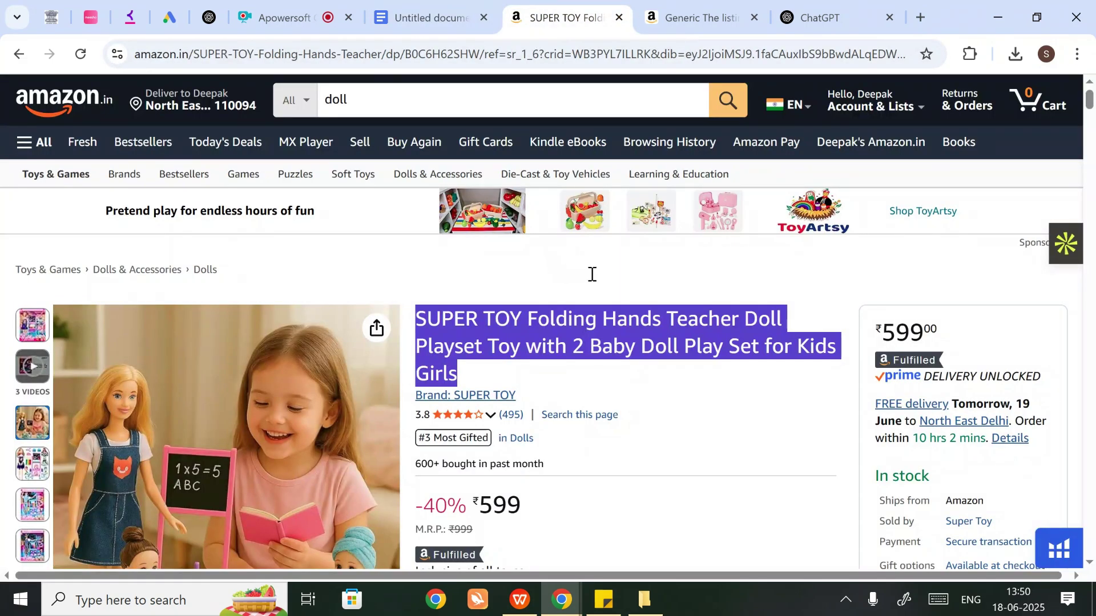
pyautogui.click(591, 274)
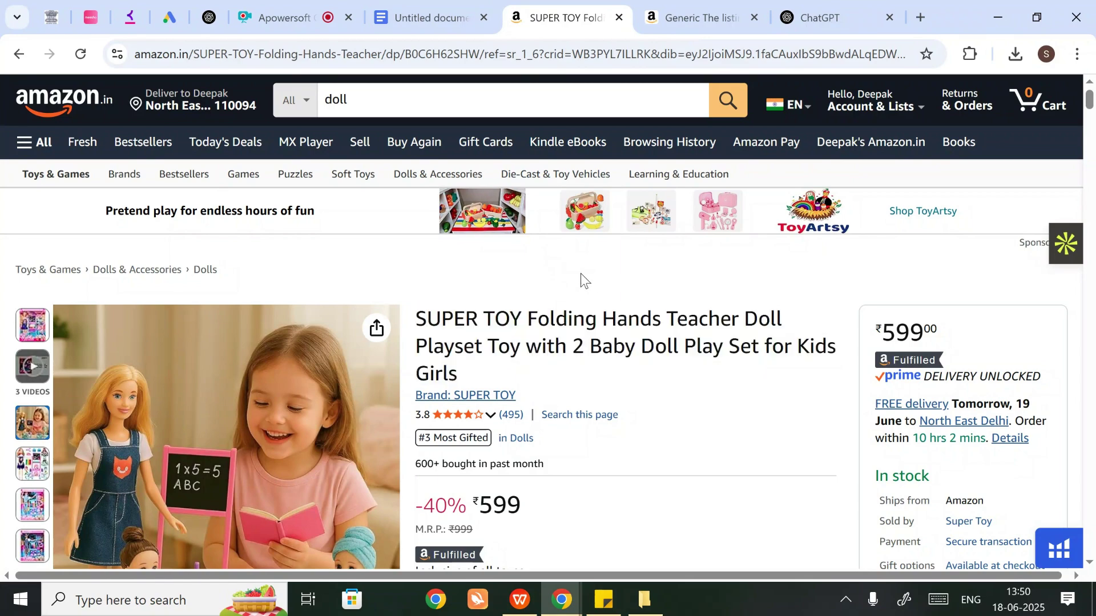
pyautogui.scroll(-1, 633, 340)
pyautogui.scroll(-4, 636, 328)
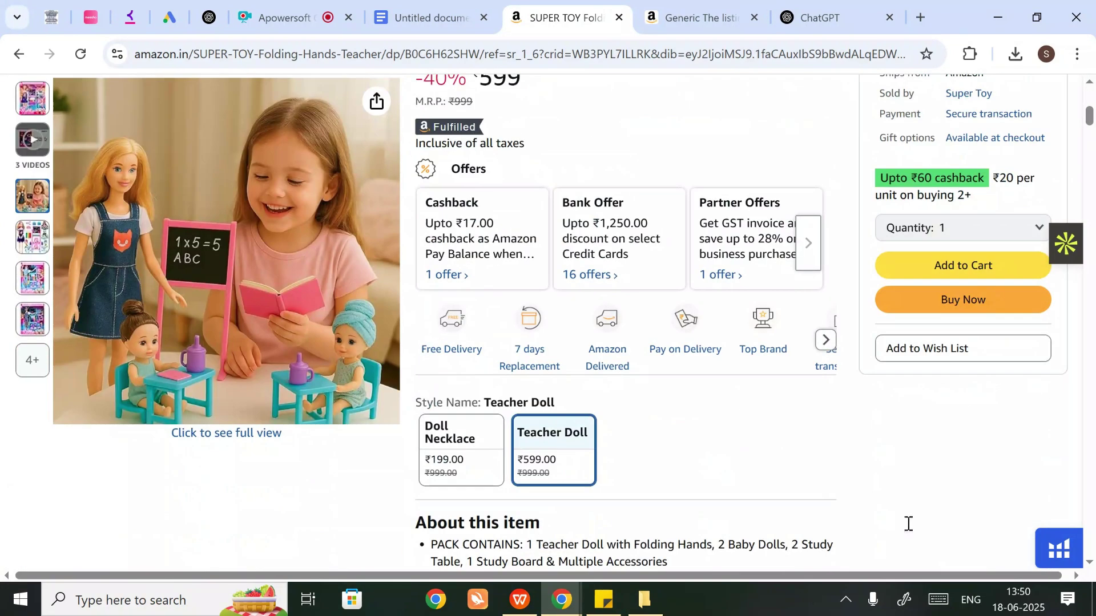
pyautogui.scroll(4, 754, 443)
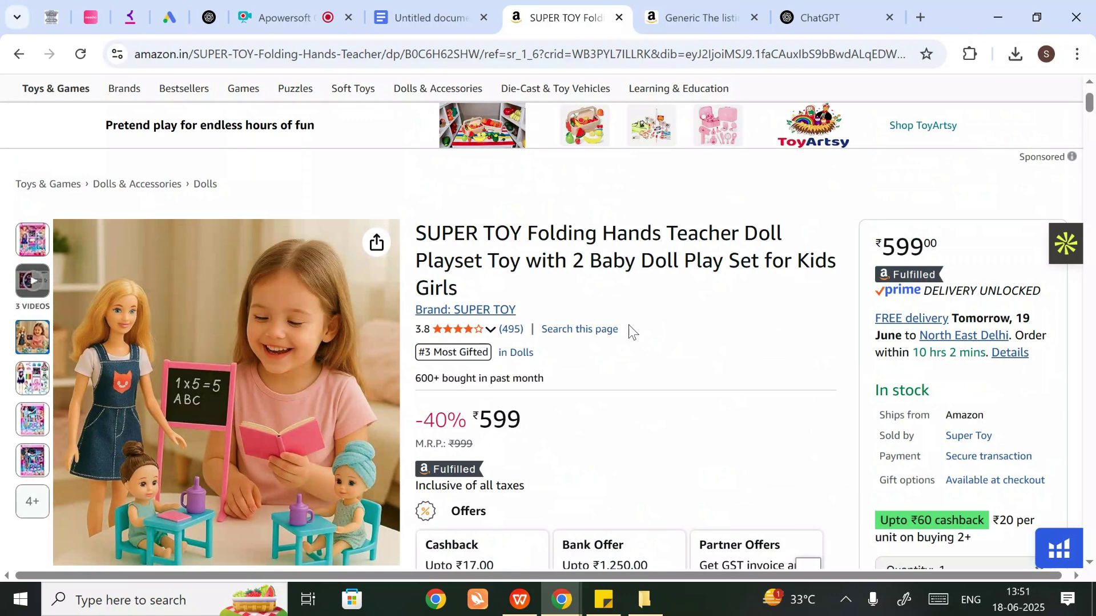
# Return to the lesson notes in Google Docs and highlight the Product Title heading under Step 3.
pyautogui.click(428, 17)
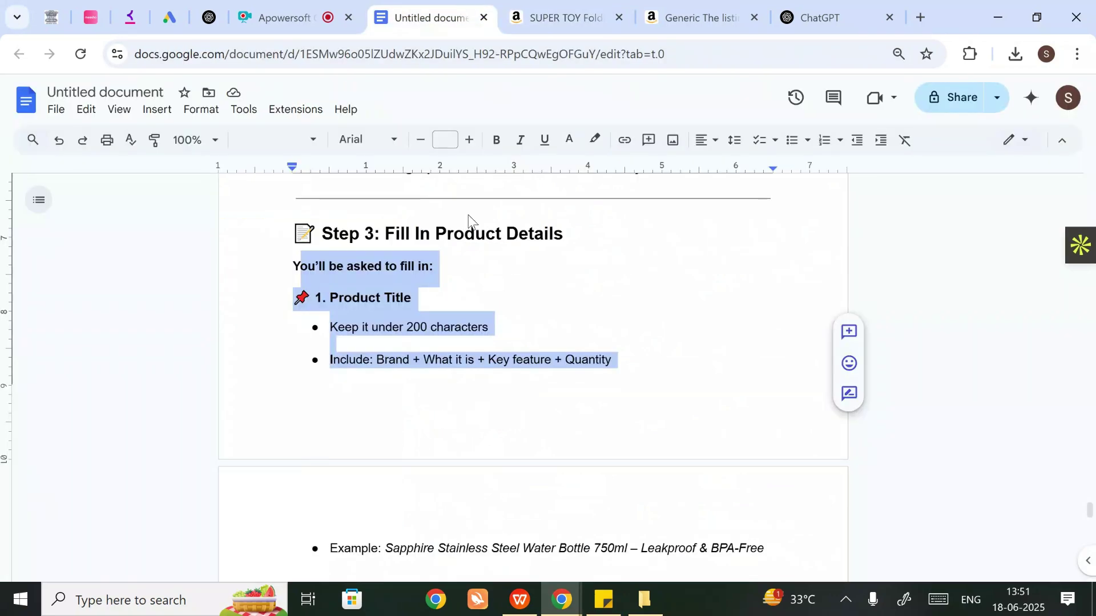
pyautogui.scroll(-3, 393, 339)
pyautogui.scroll(-4, 393, 337)
pyautogui.scroll(6, 392, 336)
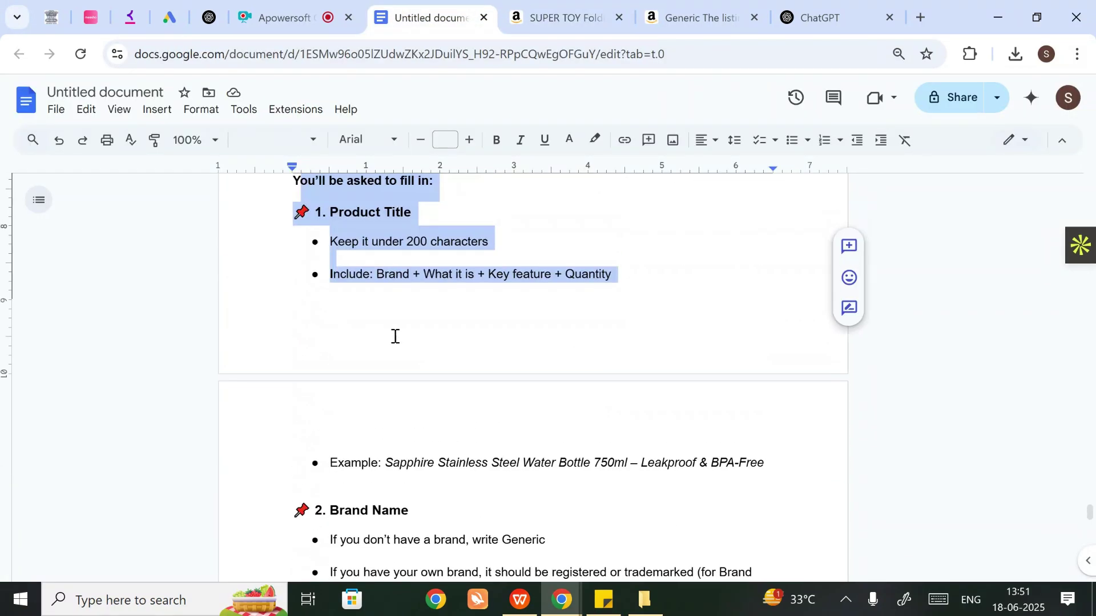
pyautogui.moveTo(331, 213); pyautogui.dragTo(431, 219)
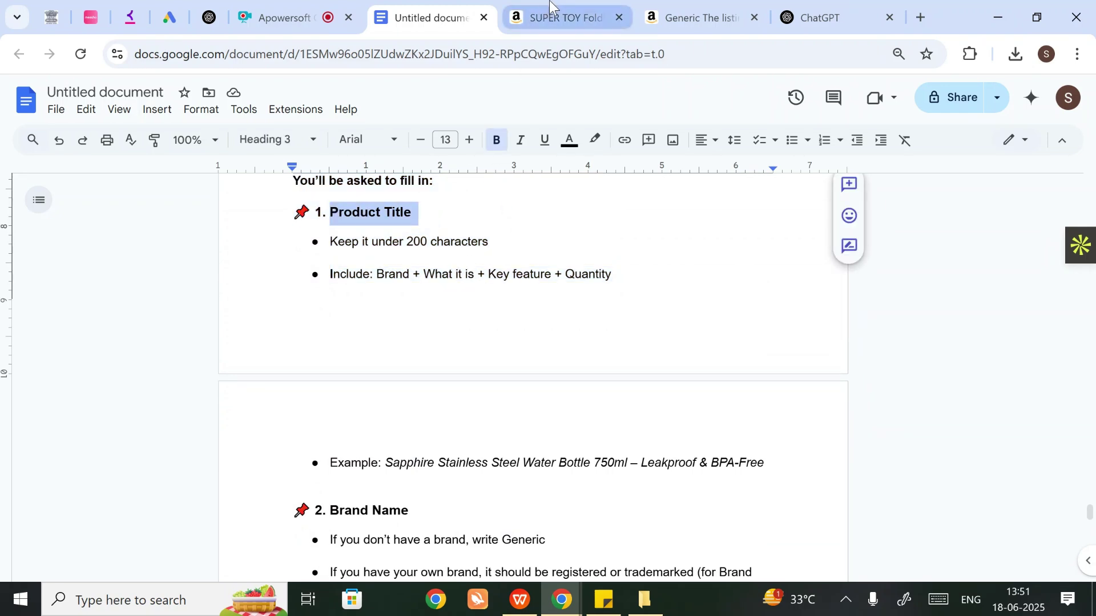
# On the Amazon doll listing, highlight the full title, the SUPER TOY brand name within it, and the brand line below.
pyautogui.click(584, 10)
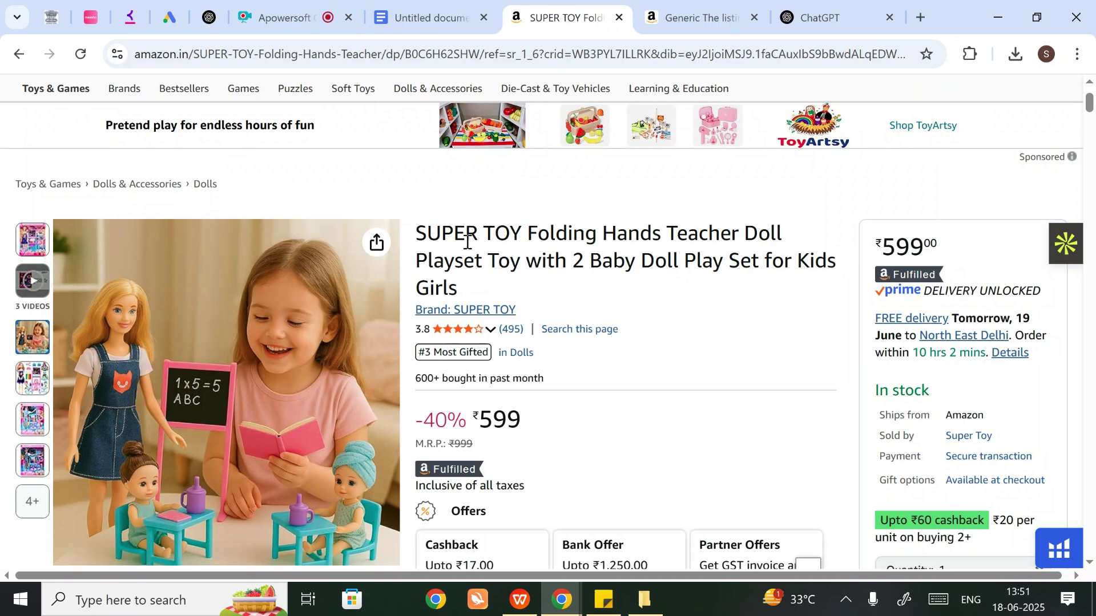
pyautogui.moveTo(419, 233); pyautogui.dragTo(467, 282)
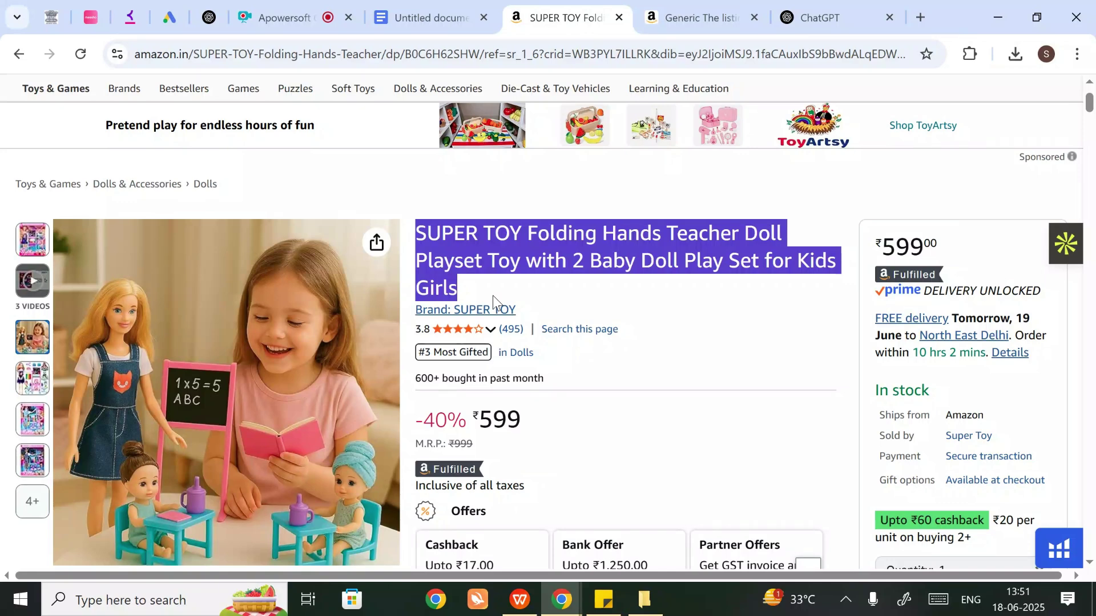
pyautogui.moveTo(523, 234); pyautogui.dragTo(416, 232)
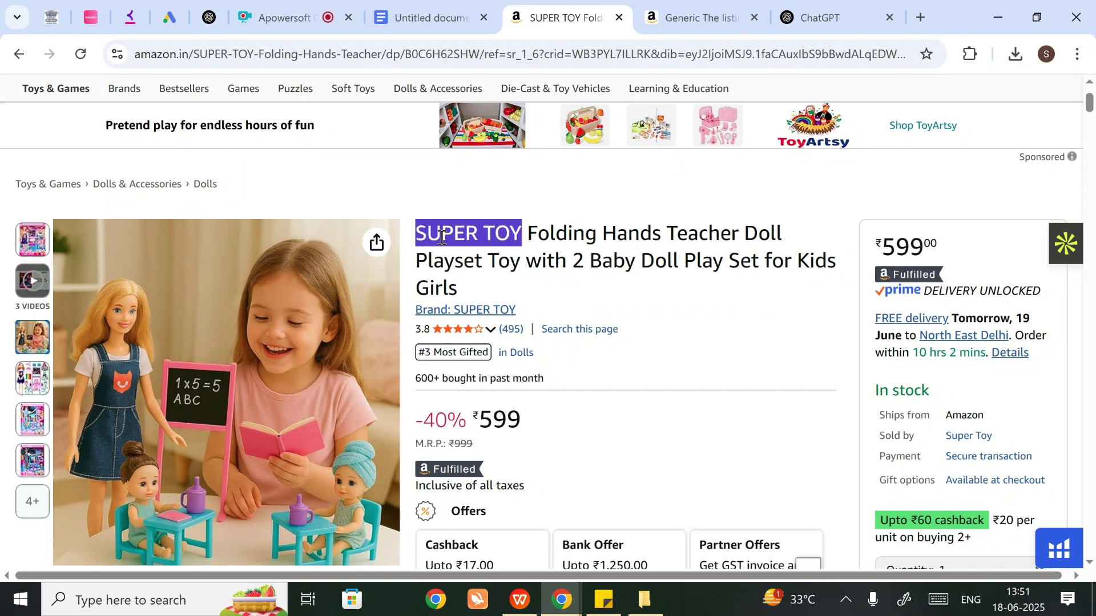
pyautogui.moveTo(524, 313); pyautogui.dragTo(416, 316)
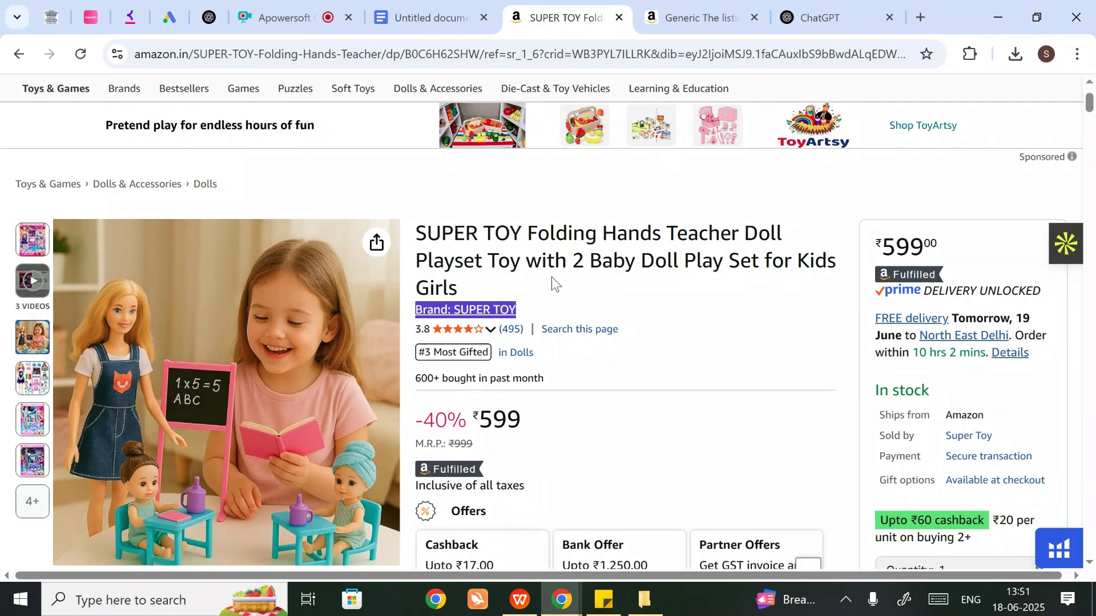
# Open the generic floor socket listing for comparison and highlight its Brand: Generic line and product title.
pyautogui.click(676, 16)
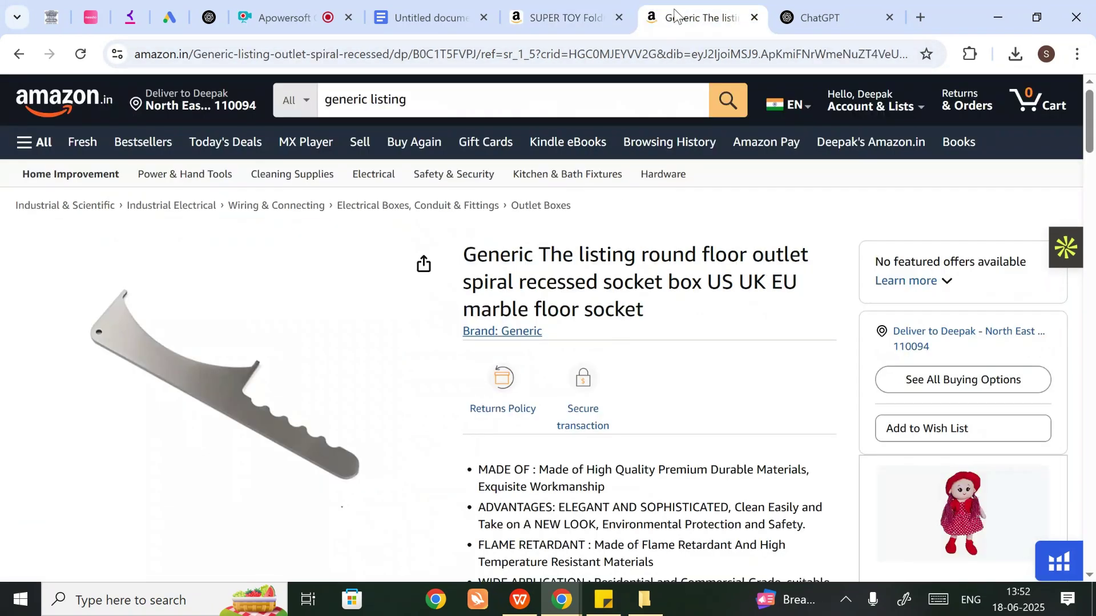
pyautogui.moveTo(563, 331); pyautogui.dragTo(469, 339)
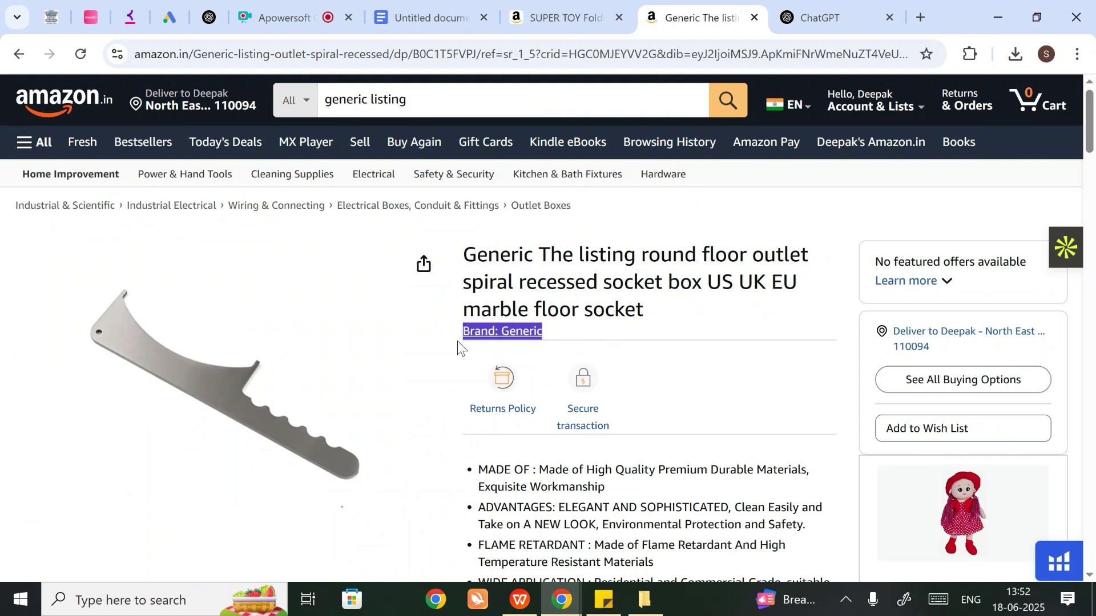
pyautogui.click(481, 347)
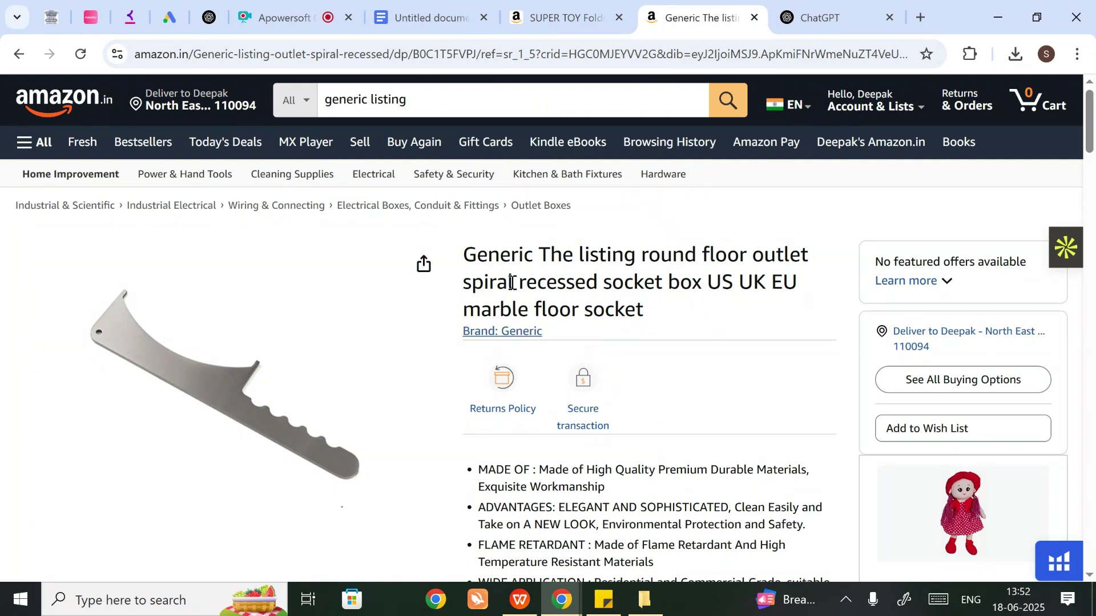
pyautogui.moveTo(464, 254); pyautogui.dragTo(651, 324)
# Go back to the SUPER TOY doll listing and highlight its complete product title.
pyautogui.hotkey('ctrl', 'shift', 'Tab')
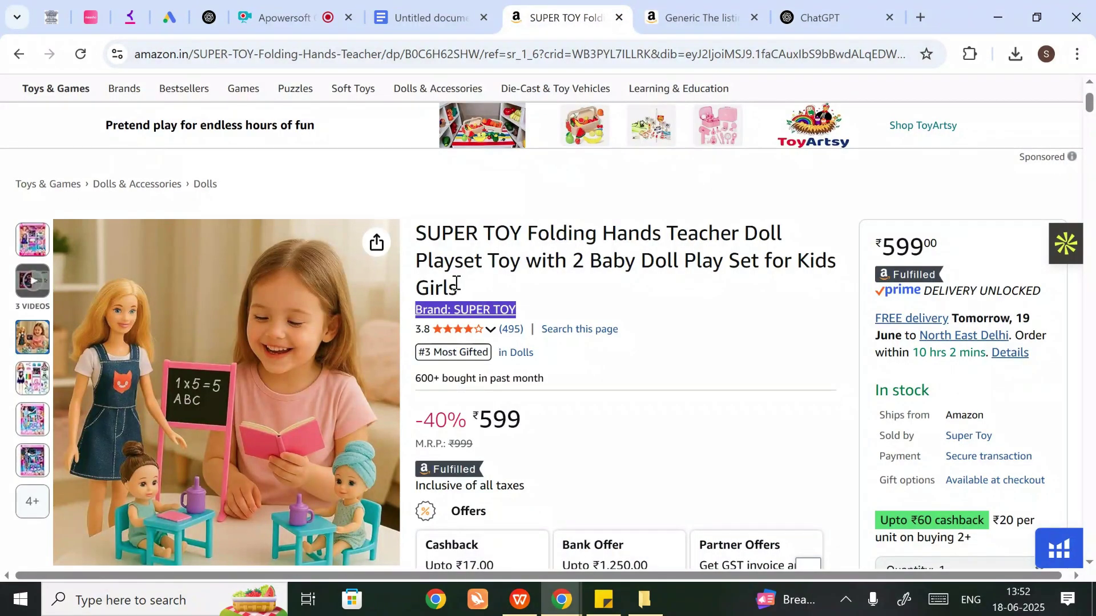
pyautogui.moveTo(459, 288); pyautogui.dragTo(421, 232)
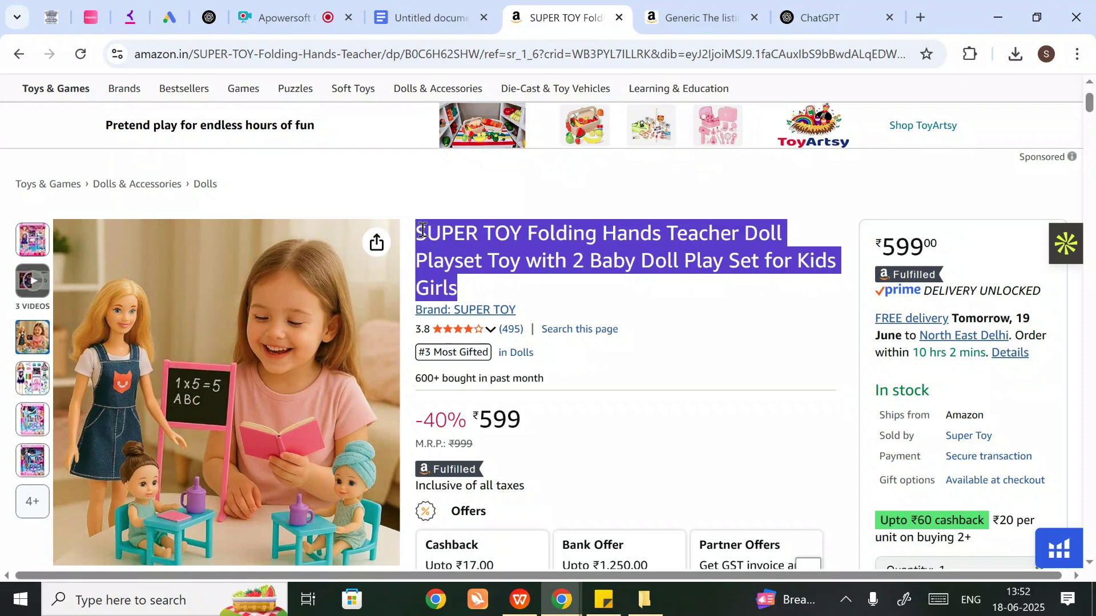
pyautogui.click(462, 290)
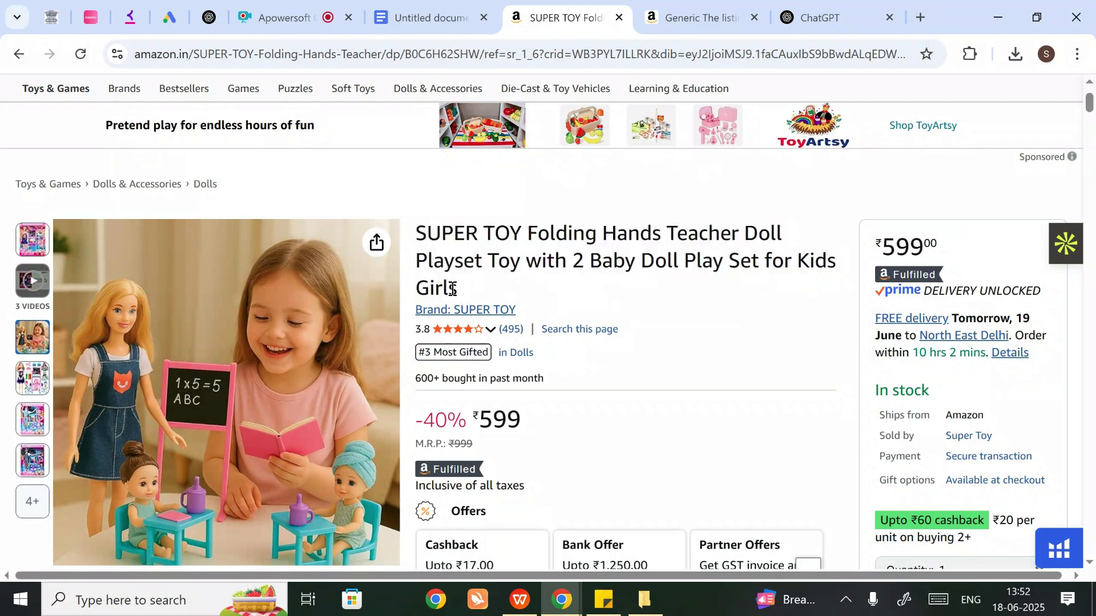
pyautogui.moveTo(456, 289); pyautogui.dragTo(414, 245)
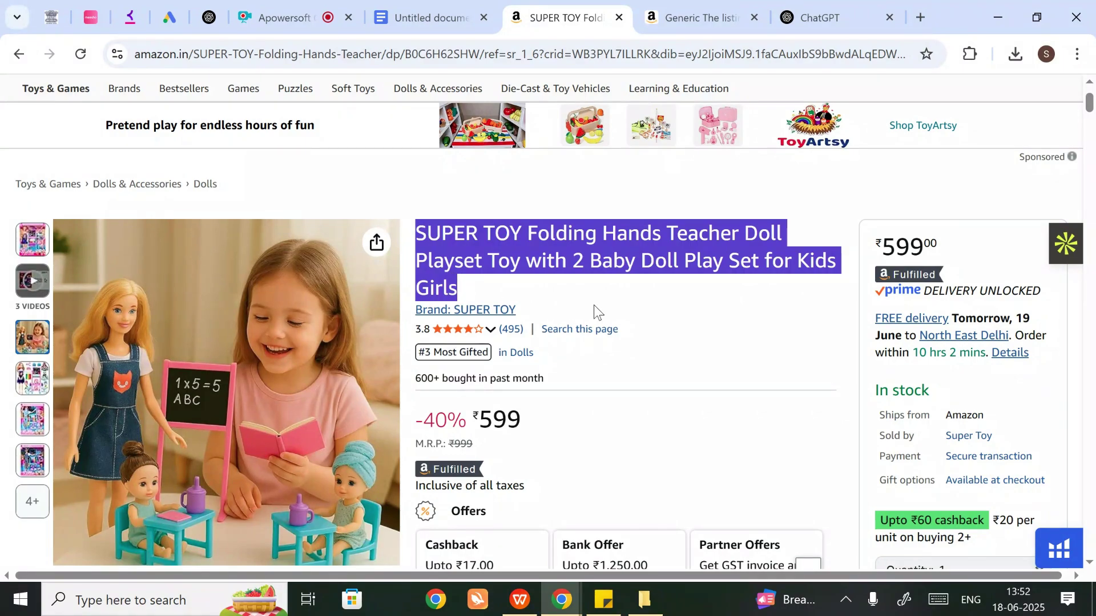
# Preview the doll listing's product images and highlight all the About this item bullet points.
pyautogui.moveTo(132, 369)
pyautogui.moveTo(211, 389)
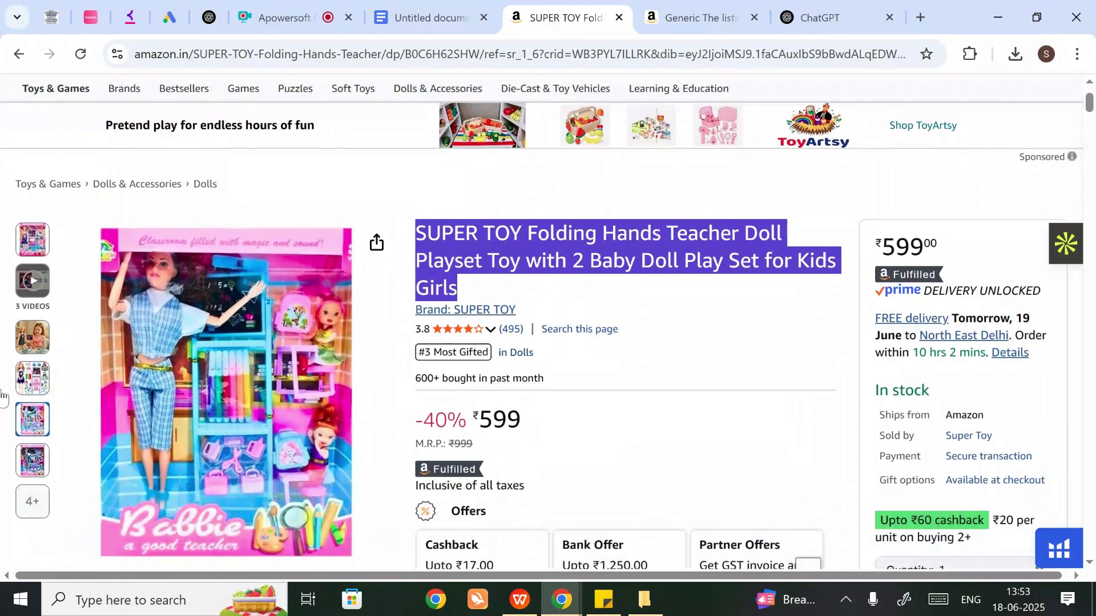
pyautogui.moveTo(33, 378)
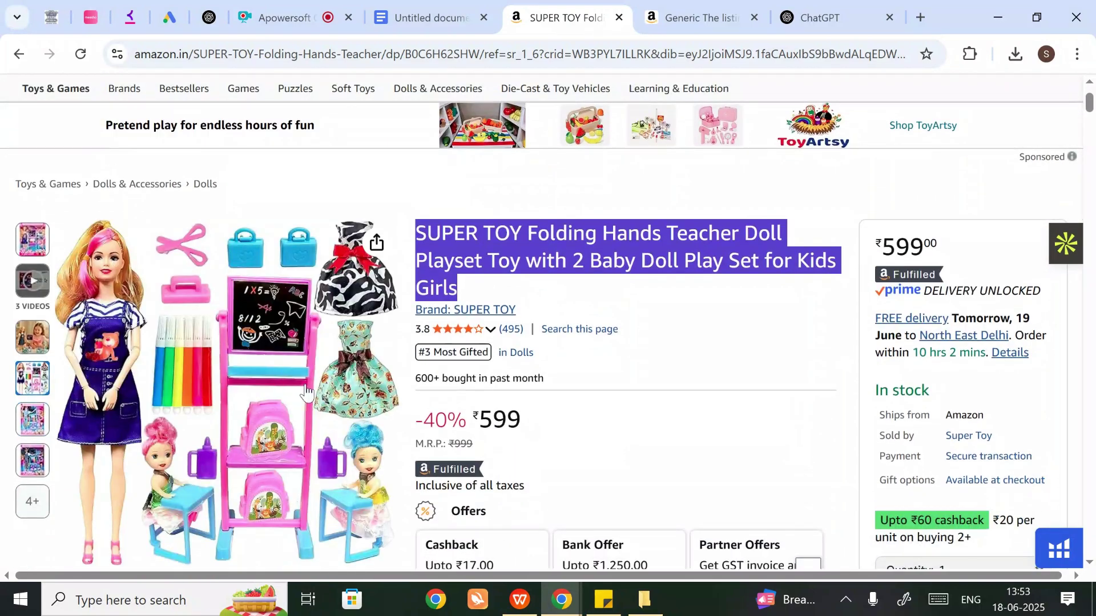
pyautogui.scroll(-10, 279, 378)
pyautogui.moveTo(430, 296); pyautogui.dragTo(686, 444)
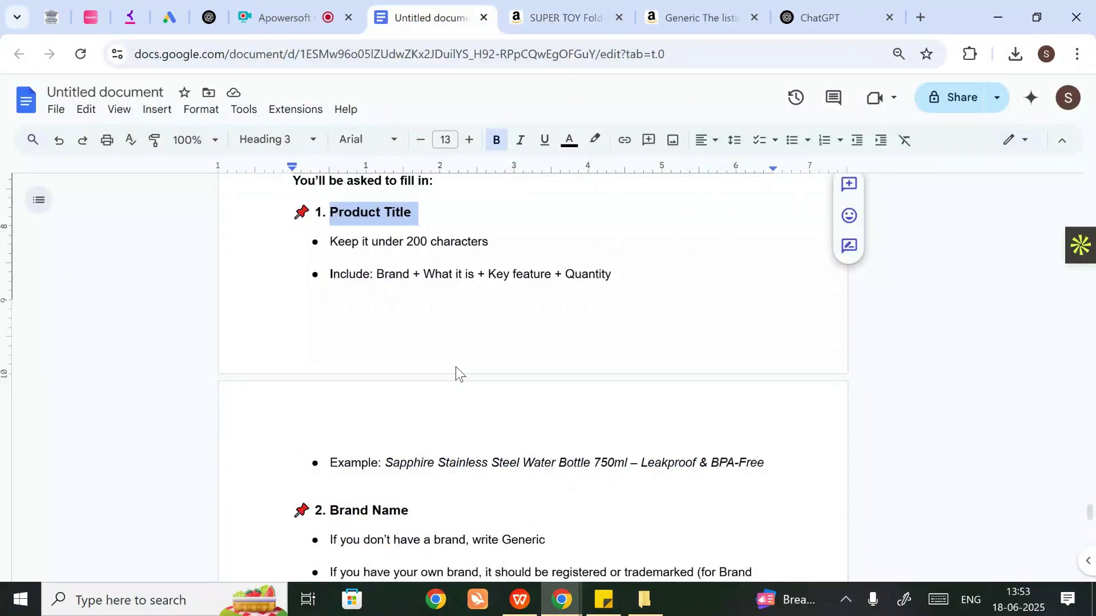
# Look through the Google Docs lesson notes on images, price and quantity, and shipping method.
pyautogui.click(430, 427)
pyautogui.scroll(-12, 430, 428)
pyautogui.scroll(-5, 445, 428)
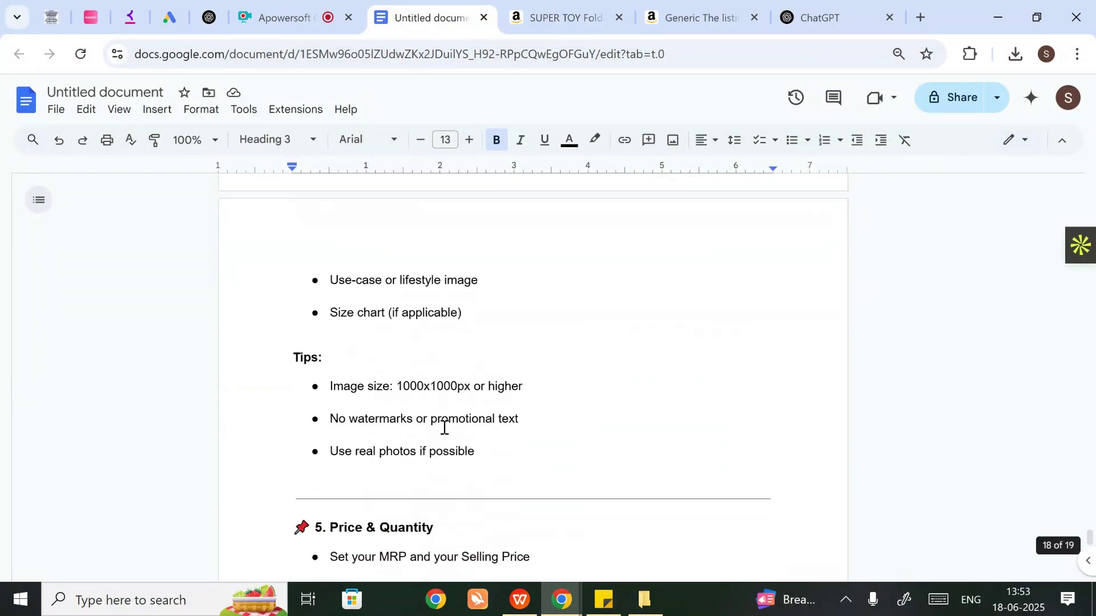
pyautogui.scroll(-3, 445, 428)
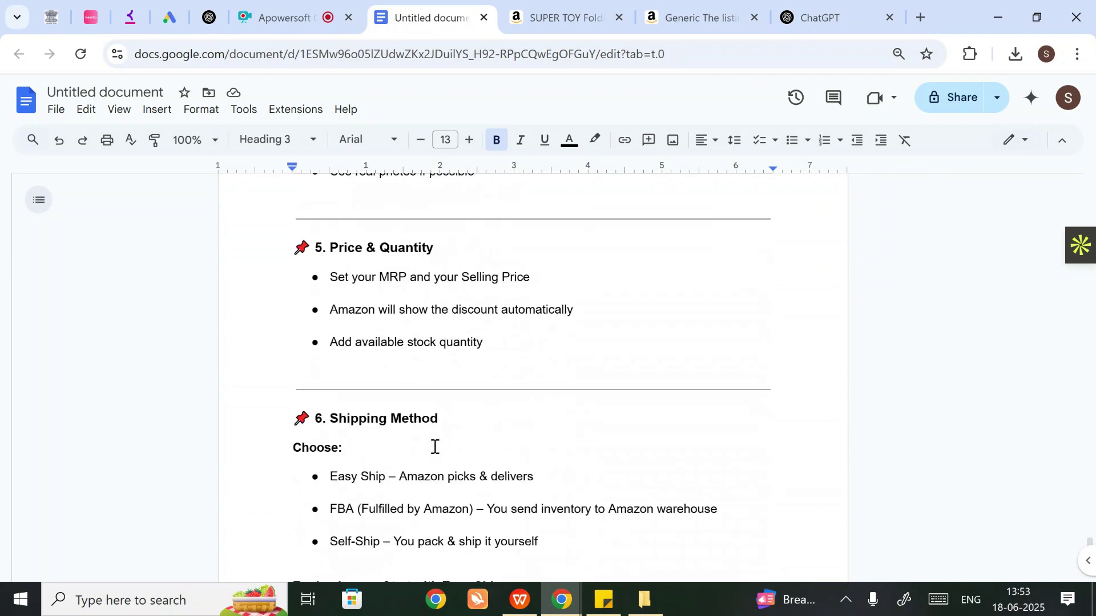
pyautogui.scroll(-3, 432, 372)
pyautogui.scroll(5, 433, 372)
pyautogui.scroll(3, 433, 373)
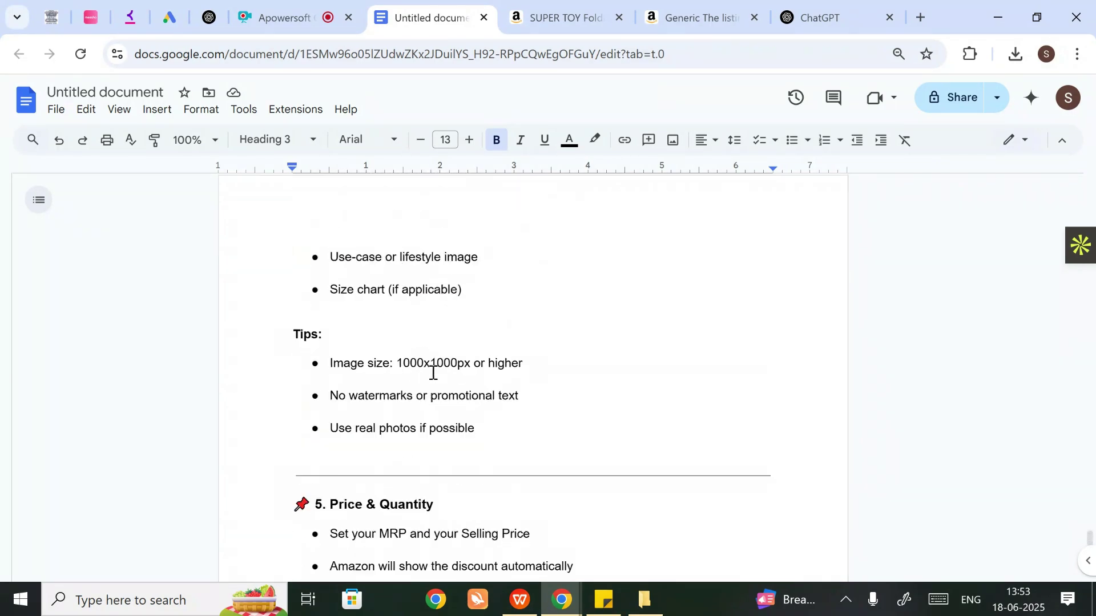
pyautogui.scroll(8, 433, 372)
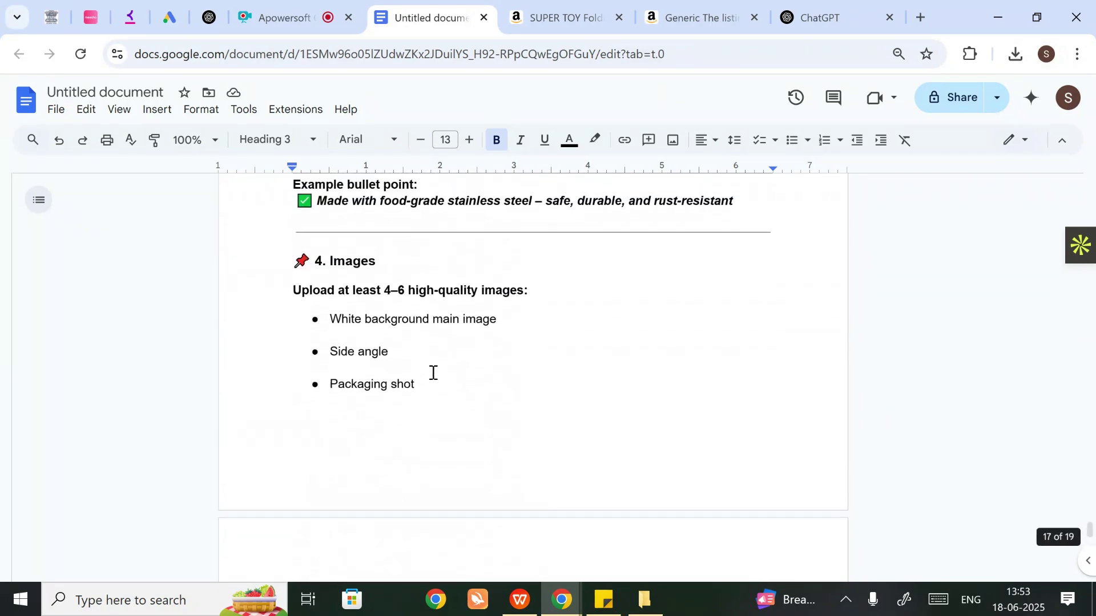
# Under Product Description & Bullet Points, highlight the suggestions on material and size, usage or benefits, warranty, and what makes the product unique.
pyautogui.scroll(3, 433, 373)
pyautogui.moveTo(331, 267); pyautogui.dragTo(328, 298)
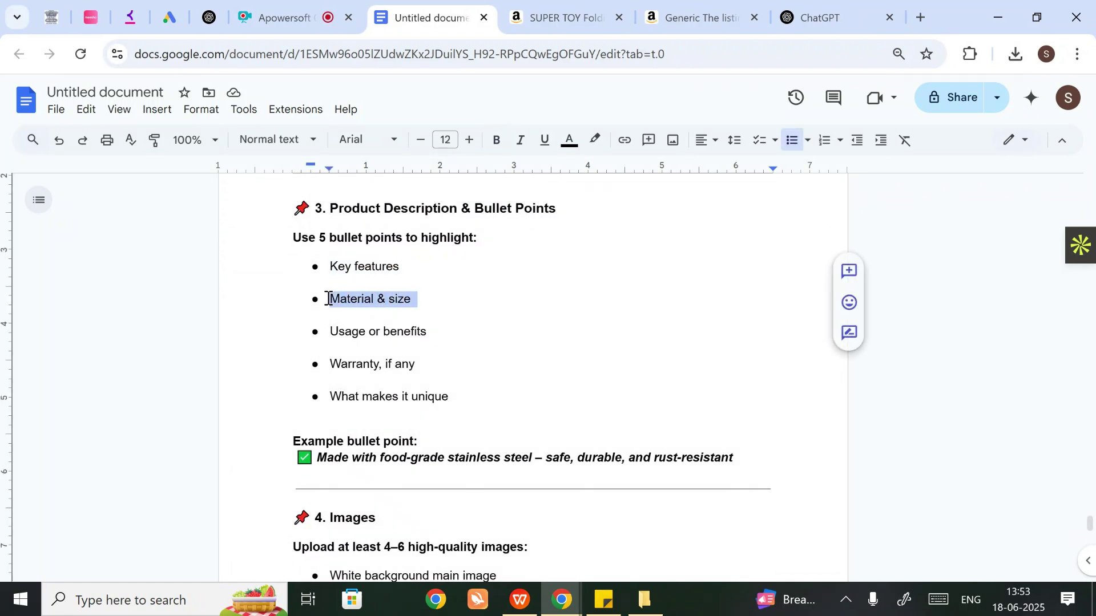
pyautogui.moveTo(437, 335); pyautogui.dragTo(321, 330)
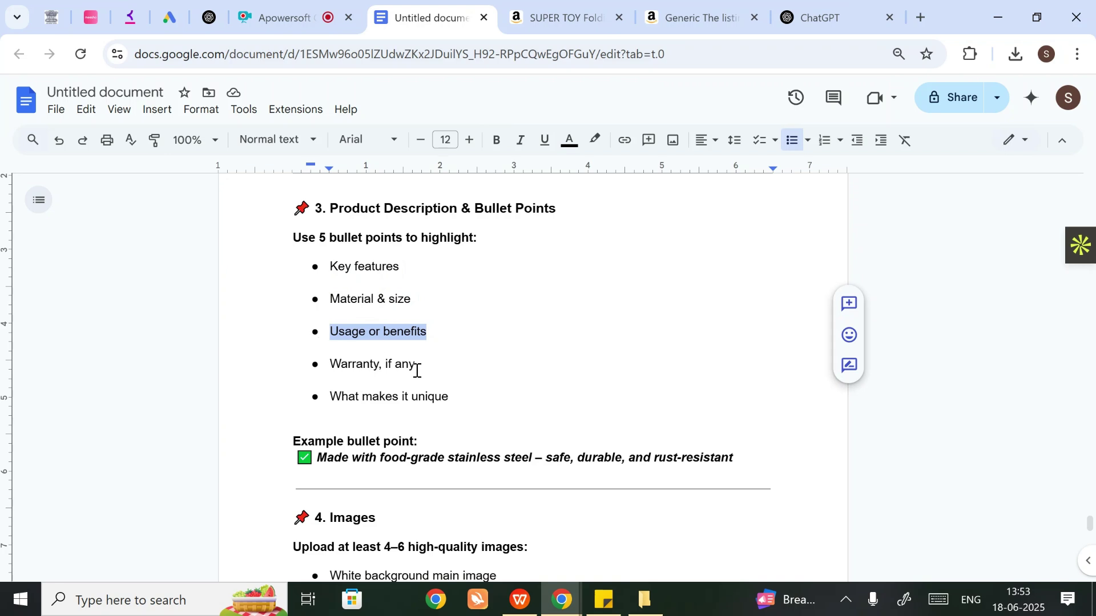
pyautogui.click(412, 363)
pyautogui.moveTo(411, 363); pyautogui.dragTo(328, 365)
pyautogui.moveTo(464, 399); pyautogui.dragTo(337, 388)
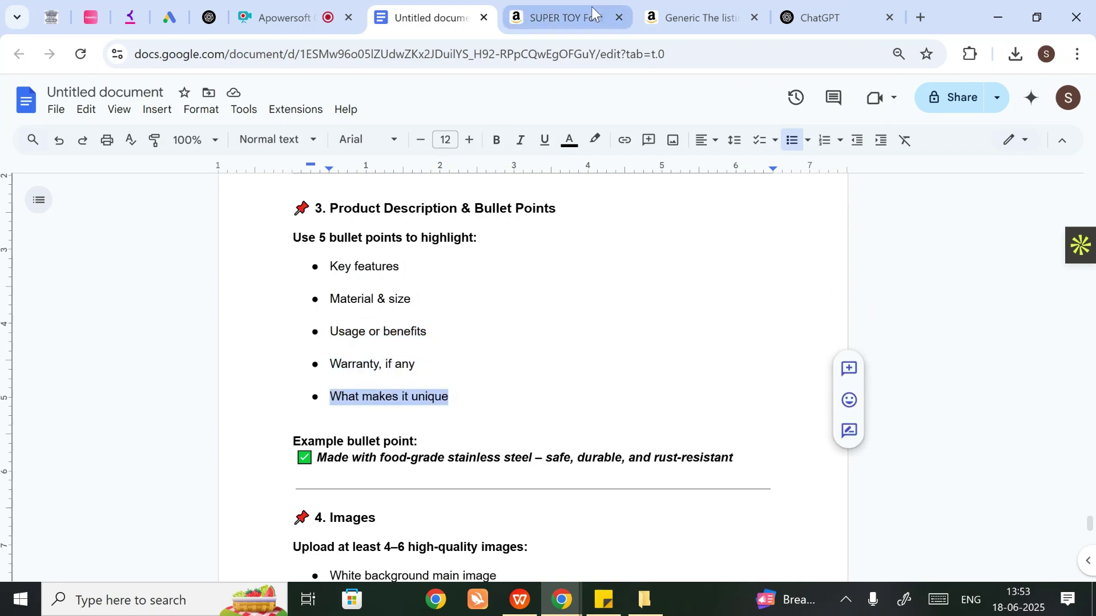
# Highlight the Amazon doll listing's About this item bullets again and find its Product Description section further down the page.
pyautogui.click(571, 17)
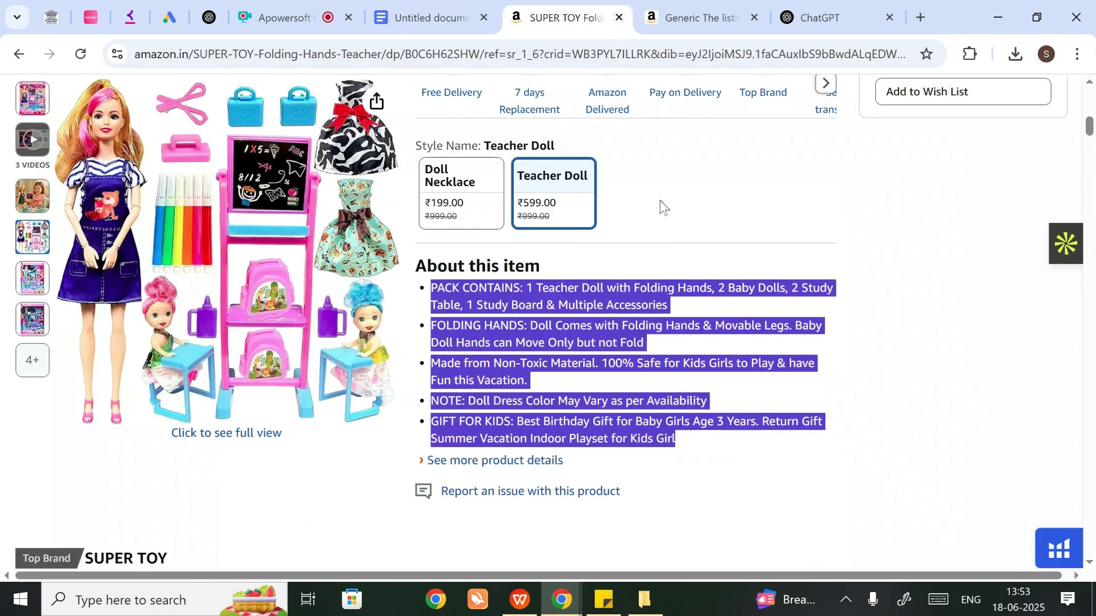
pyautogui.click(565, 380)
pyautogui.moveTo(676, 438); pyautogui.dragTo(454, 299)
pyautogui.scroll(3, 454, 299)
pyautogui.scroll(-3, 454, 299)
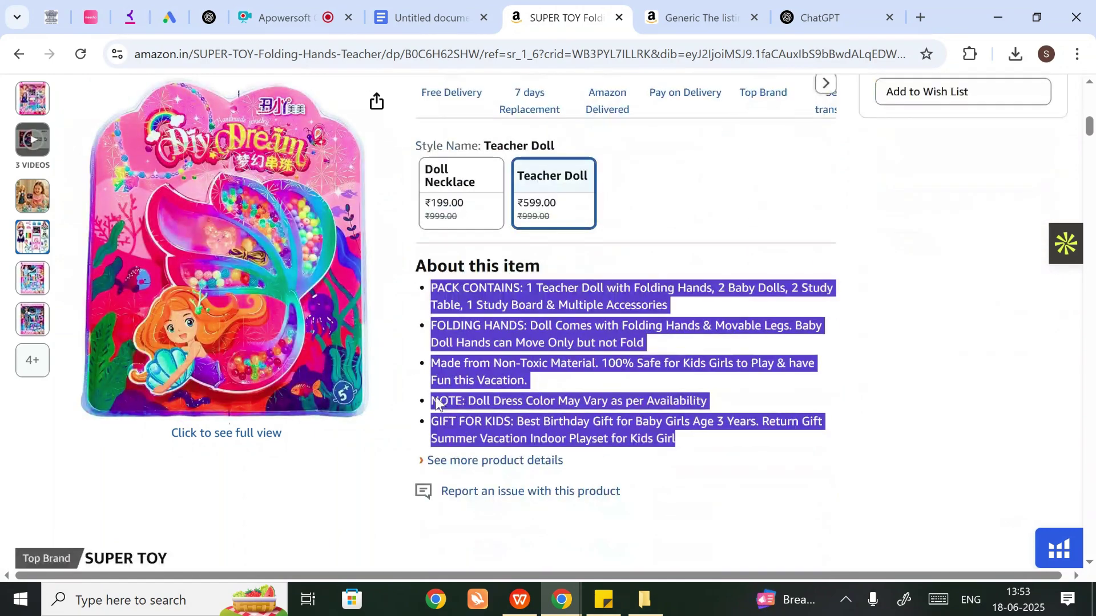
pyautogui.scroll(-8, 573, 331)
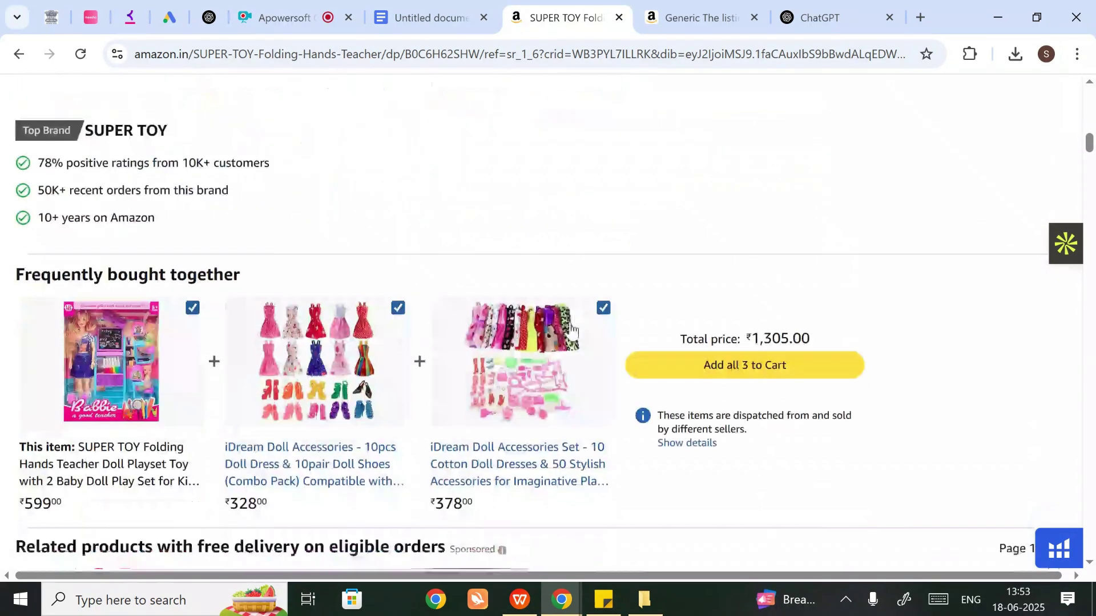
pyautogui.scroll(-15, 443, 276)
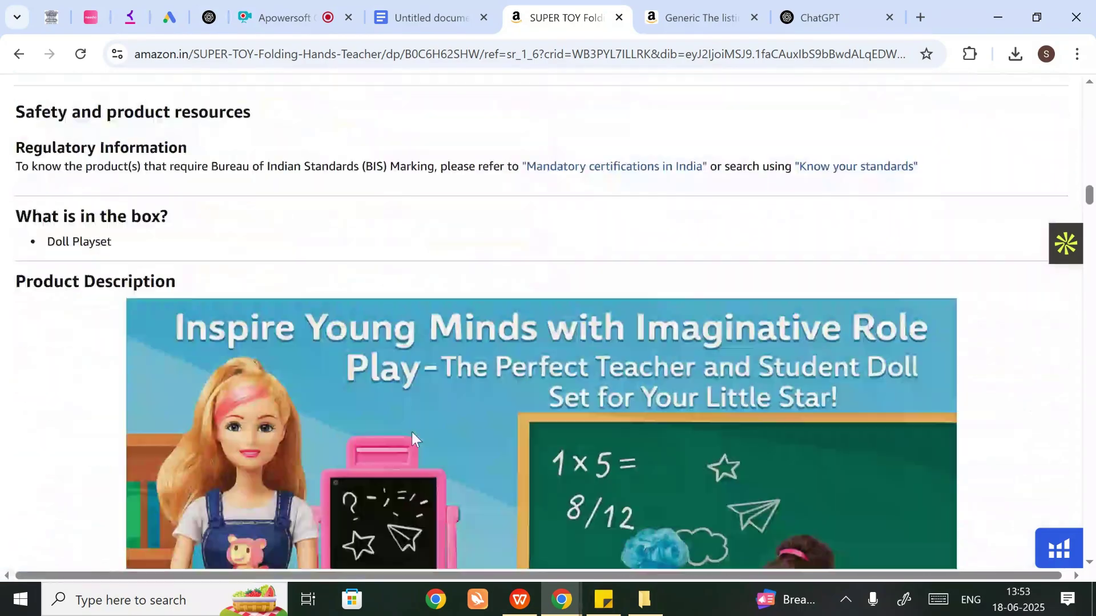
# Look through the doll listing's illustrated Product Description and return to the About this item bullets.
pyautogui.scroll(-15, 460, 434)
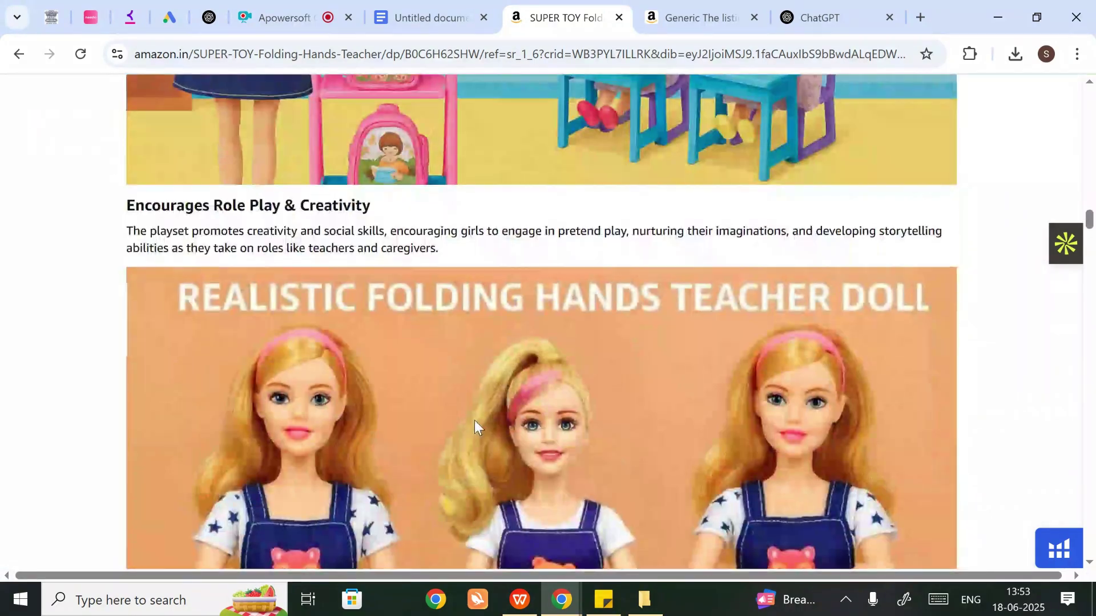
pyautogui.scroll(20, 474, 420)
pyautogui.scroll(18, 471, 408)
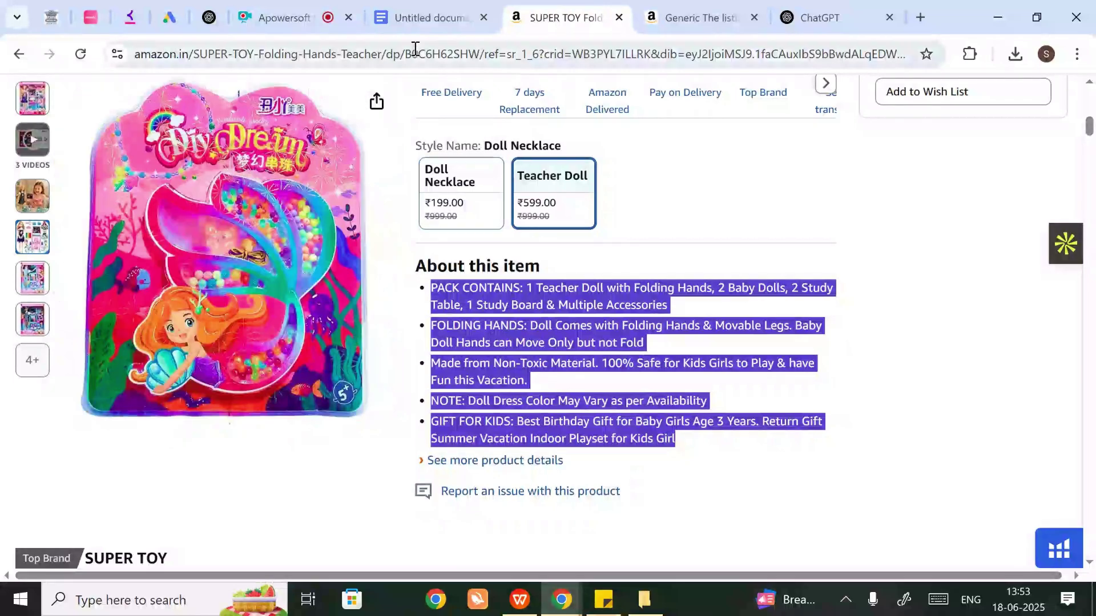
# Check the Google Docs lesson notes briefly, return to the Amazon doll listing, and highlight its selling price and M.R.P.
pyautogui.click(425, 18)
pyautogui.scroll(-1, 472, 327)
pyautogui.click(562, 17)
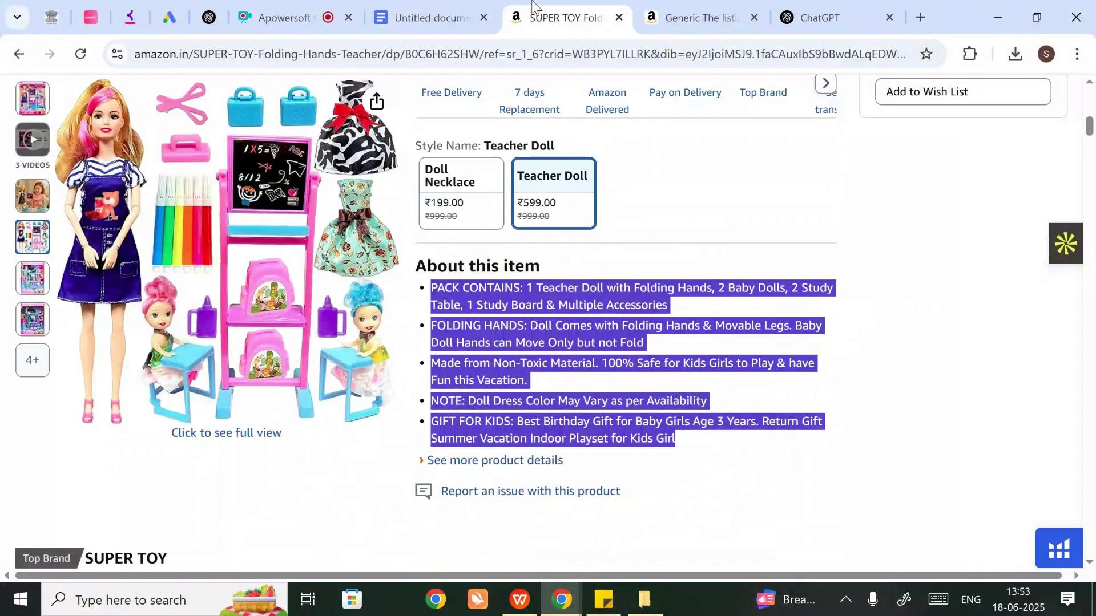
pyautogui.scroll(-5, 550, 312)
pyautogui.scroll(4, 550, 311)
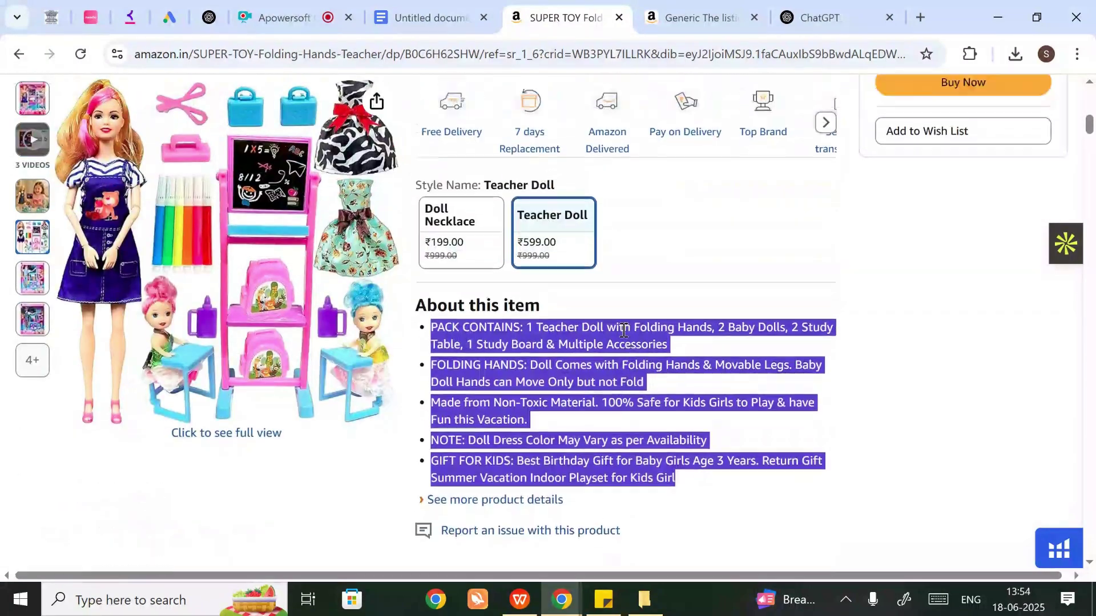
pyautogui.scroll(3, 708, 385)
pyautogui.scroll(3, 700, 374)
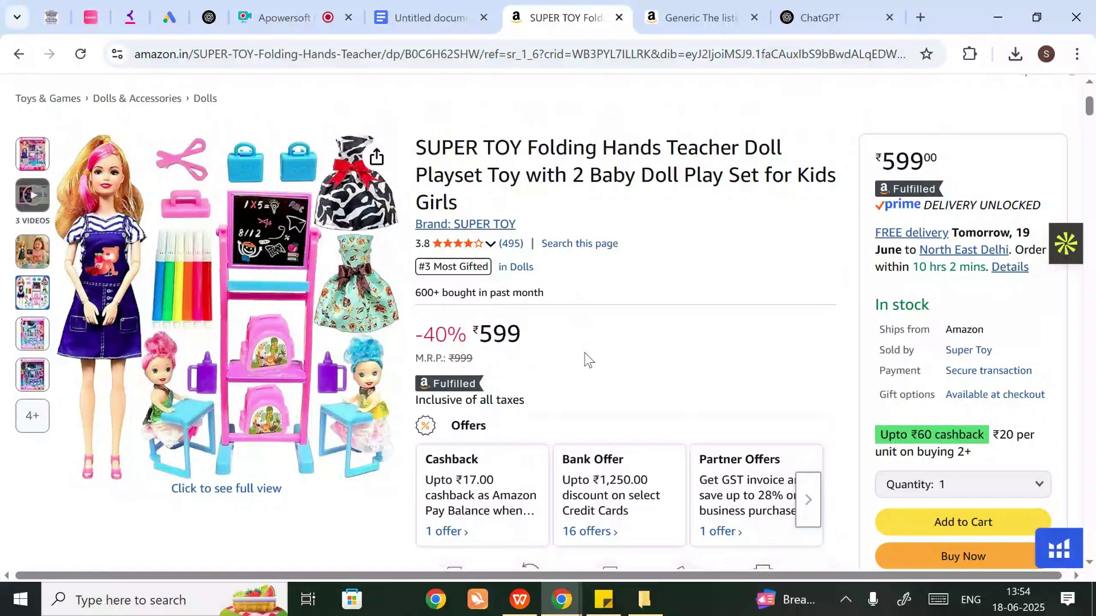
pyautogui.doubleClick(491, 331)
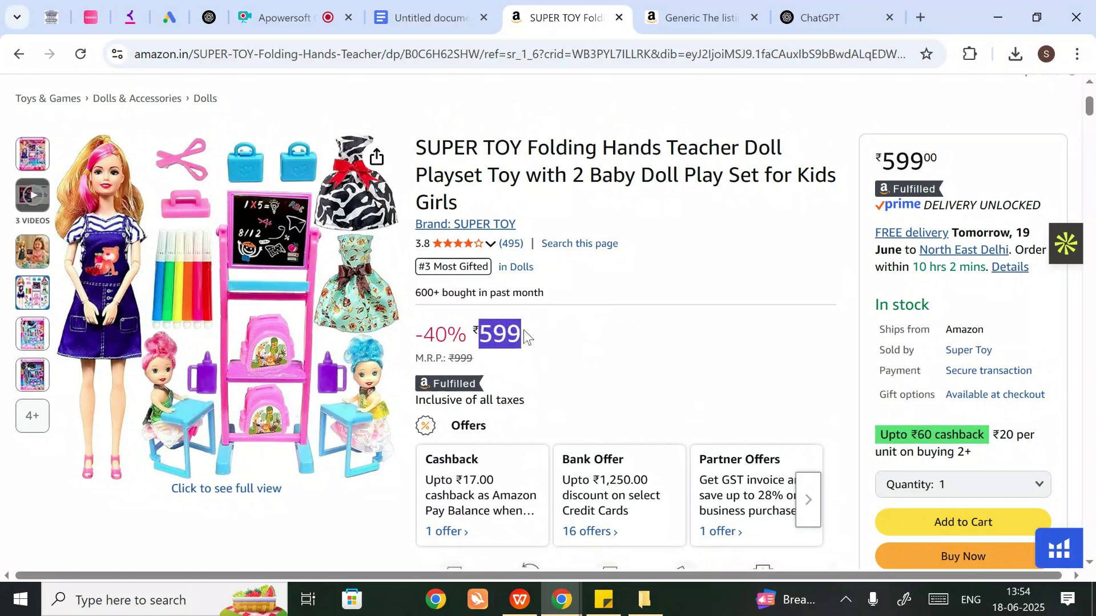
pyautogui.moveTo(416, 359); pyautogui.dragTo(512, 366)
pyautogui.click(511, 362)
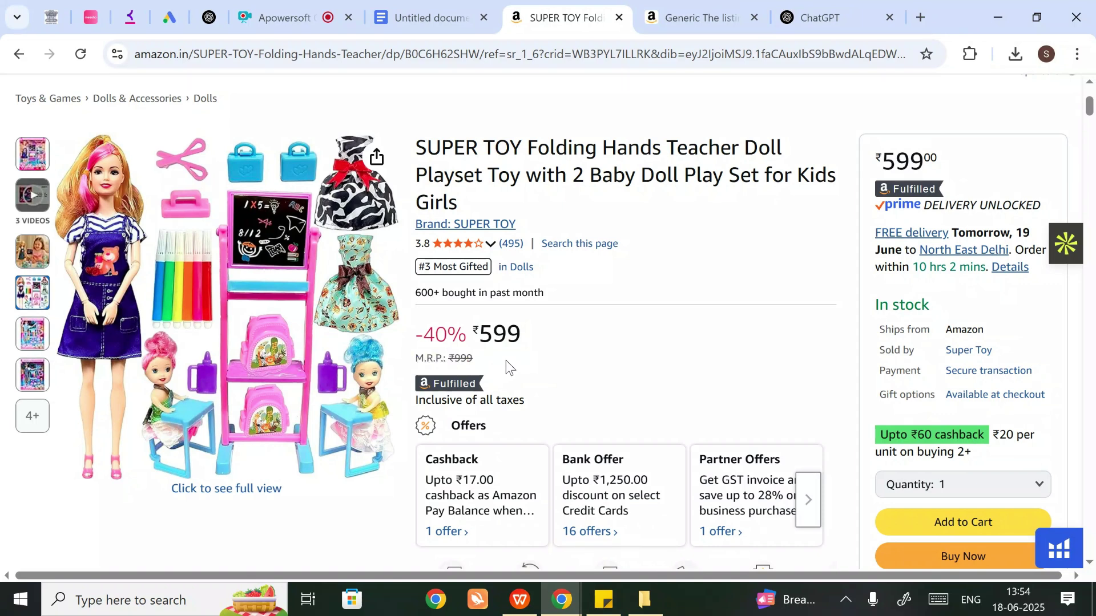
# Compare the doll's selling price with its M.R.P. by highlighting each in turn.
pyautogui.moveTo(474, 331); pyautogui.dragTo(528, 338)
pyautogui.click(474, 363)
pyautogui.tripleClick(458, 357)
pyautogui.doubleClick(478, 337)
pyautogui.click(491, 368)
pyautogui.tripleClick(419, 363)
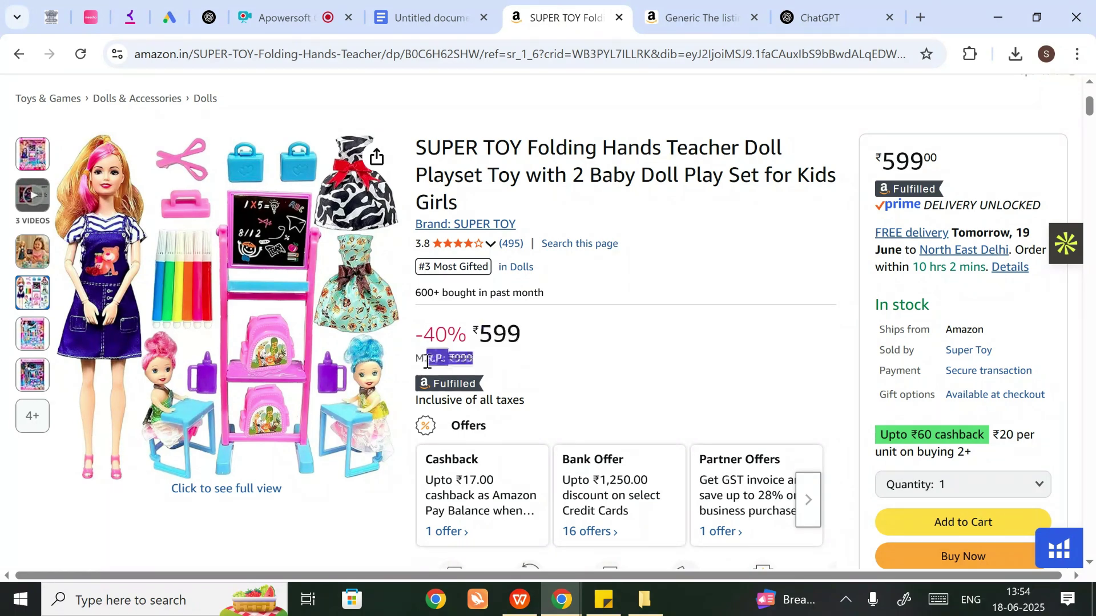
pyautogui.click(465, 365)
# Highlight the doll listing's selling price and M.R.P. again, followed by its discount percentage.
pyautogui.moveTo(476, 334); pyautogui.dragTo(543, 341)
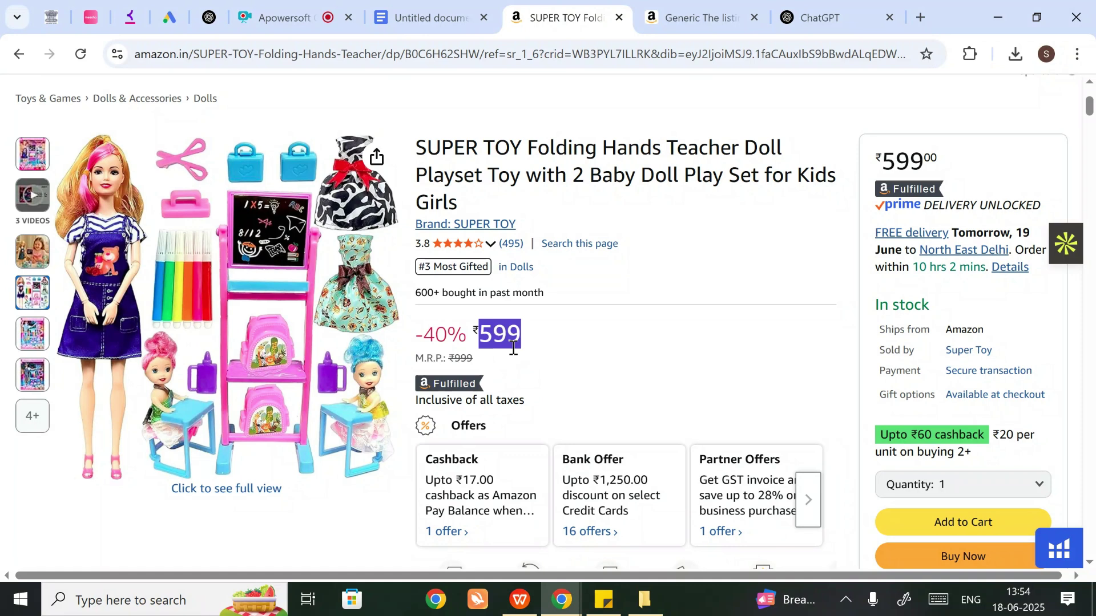
pyautogui.click(537, 352)
pyautogui.moveTo(449, 362); pyautogui.dragTo(497, 366)
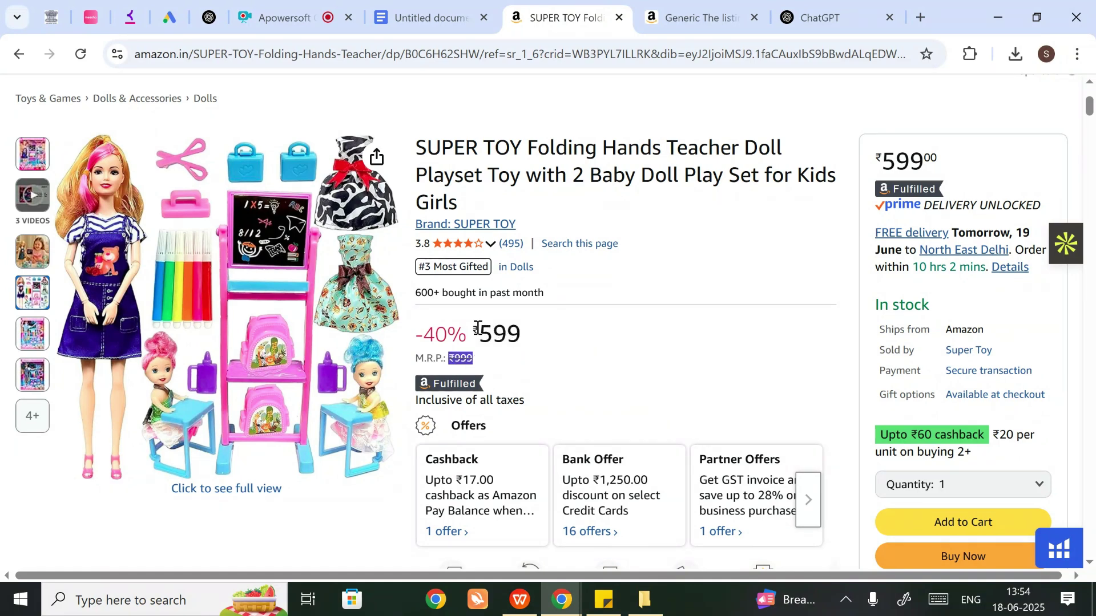
pyautogui.moveTo(478, 327); pyautogui.dragTo(540, 329)
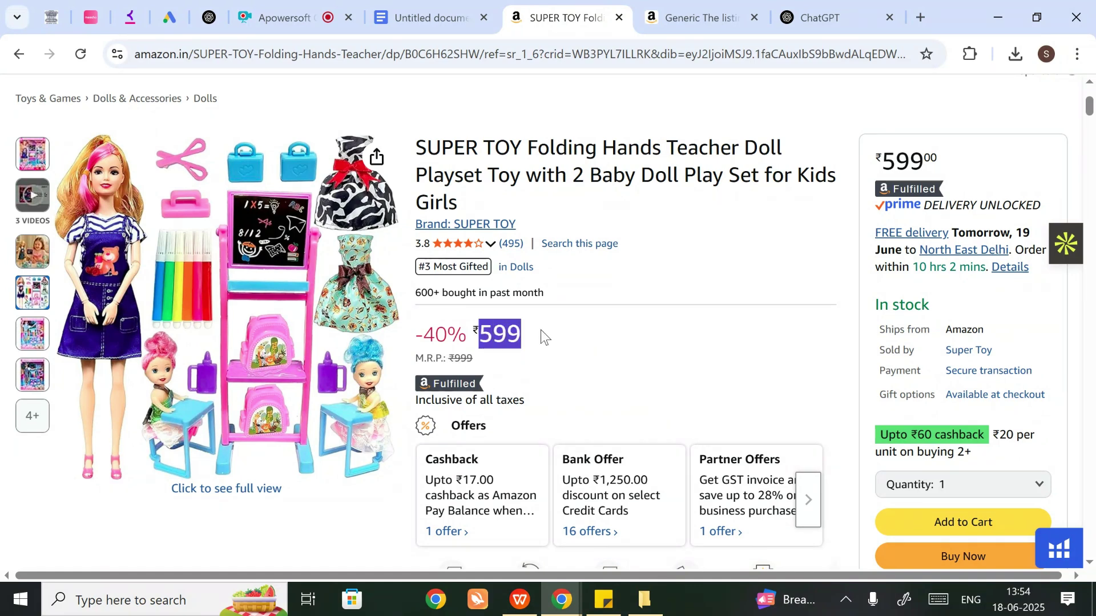
pyautogui.moveTo(424, 342); pyautogui.dragTo(468, 343)
pyautogui.click(501, 350)
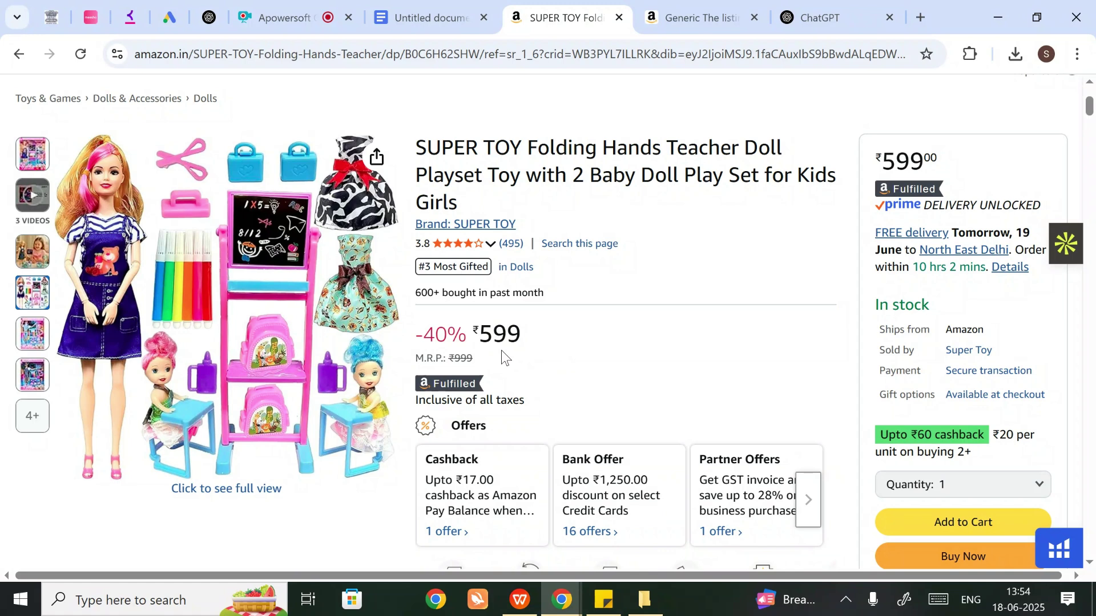
# Highlight the discount percentage together with the selling price, and the selling price on its own.
pyautogui.moveTo(417, 340); pyautogui.dragTo(523, 333)
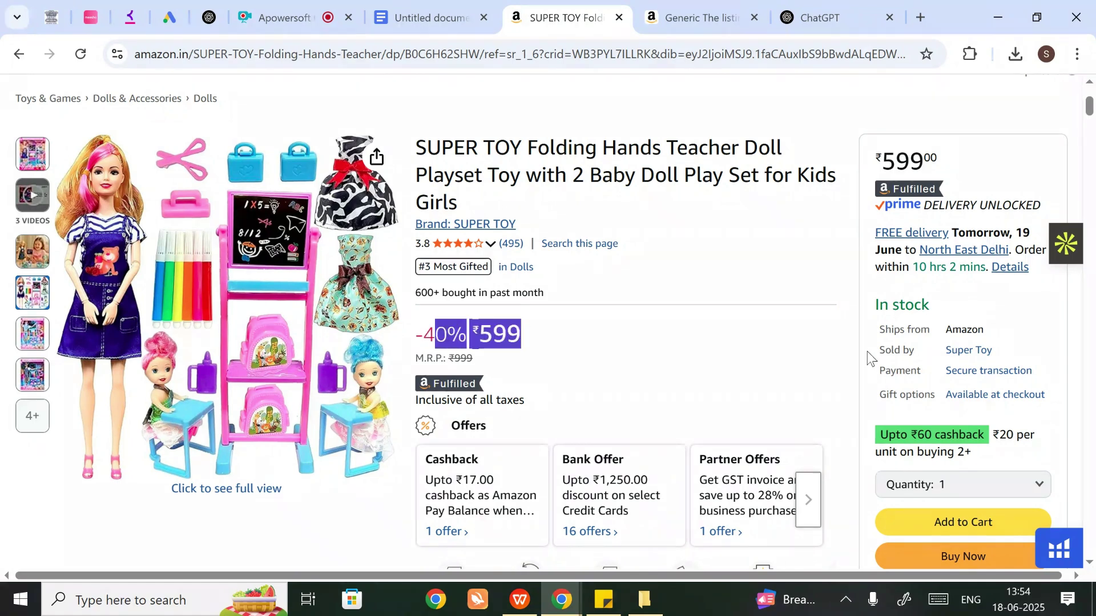
pyautogui.click(539, 350)
pyautogui.moveTo(479, 331); pyautogui.dragTo(534, 341)
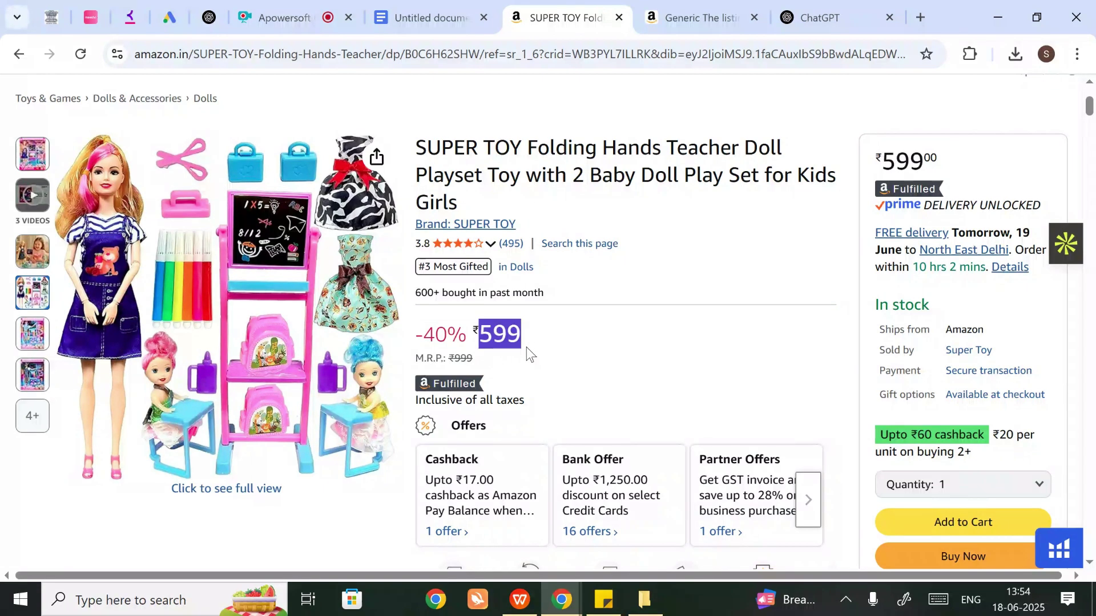
pyautogui.click(494, 339)
pyautogui.moveTo(471, 335); pyautogui.dragTo(531, 342)
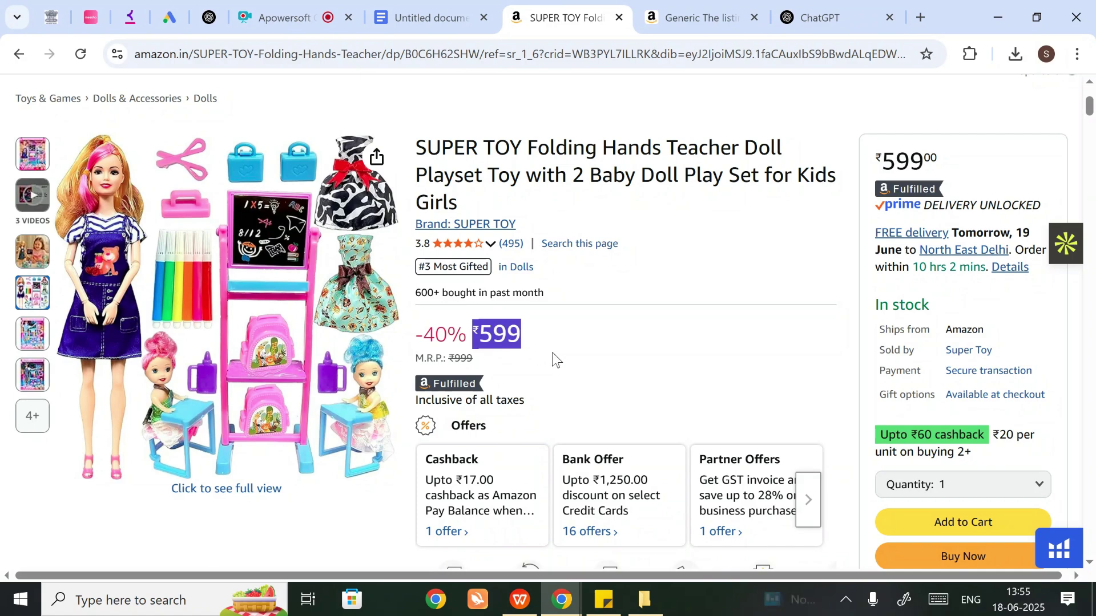
pyautogui.scroll(-3, 529, 352)
pyautogui.scroll(3, 528, 351)
pyautogui.scroll(-3, 537, 389)
pyautogui.scroll(3, 540, 409)
pyautogui.scroll(-6, 536, 394)
pyautogui.scroll(3, 531, 377)
pyautogui.scroll(-4, 526, 360)
pyautogui.scroll(7, 526, 360)
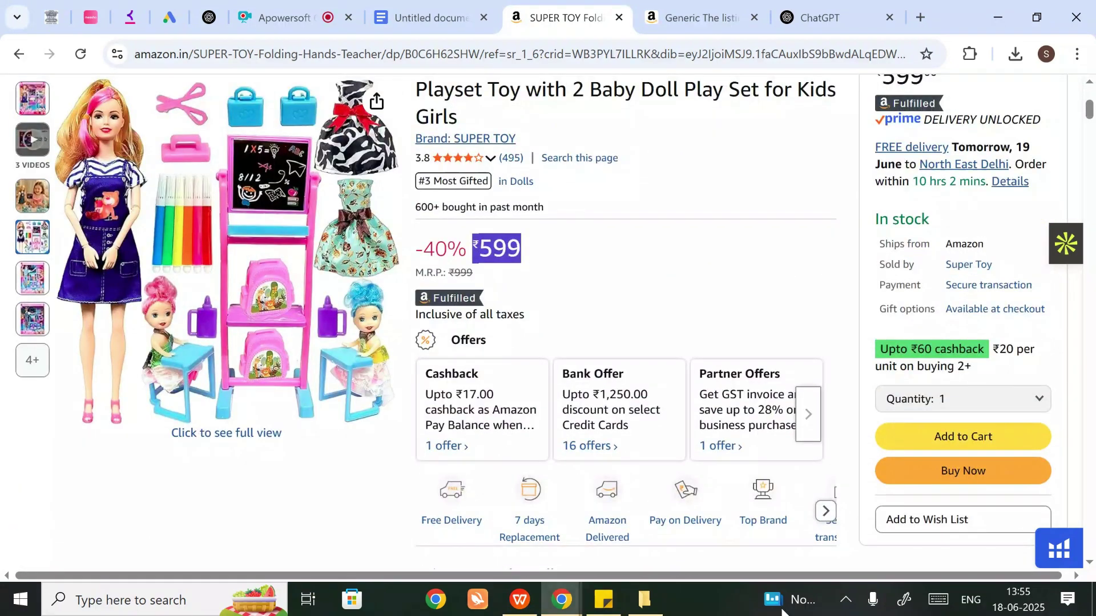
# Go to the Amazon home page and search for "doll for girl age 1" using the suggested searches.
pyautogui.scroll(3, 560, 286)
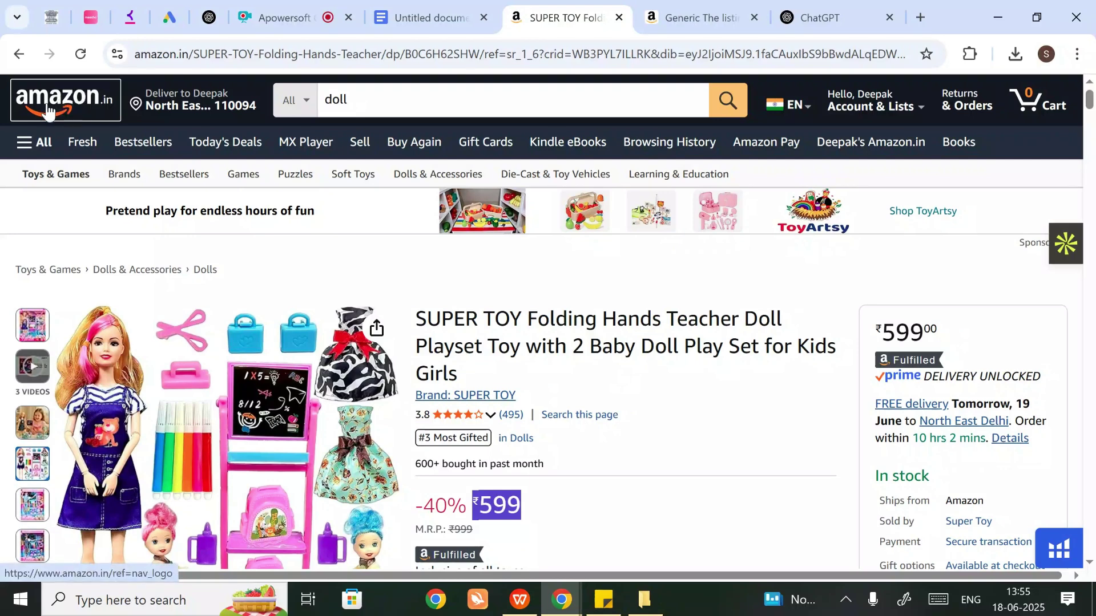
pyautogui.click(48, 112)
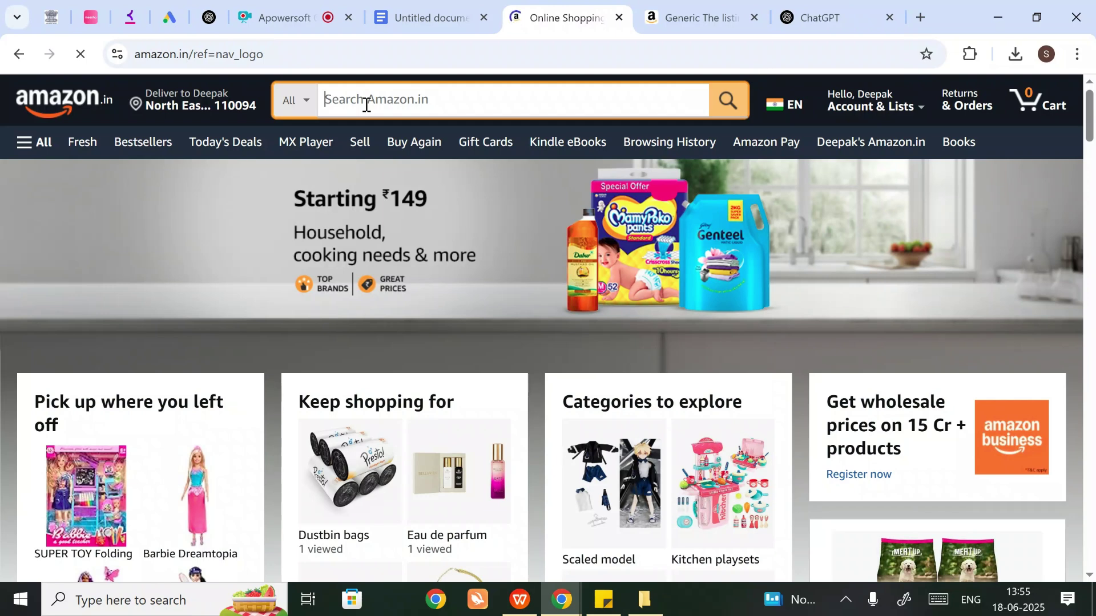
pyautogui.write('doll for  girl')
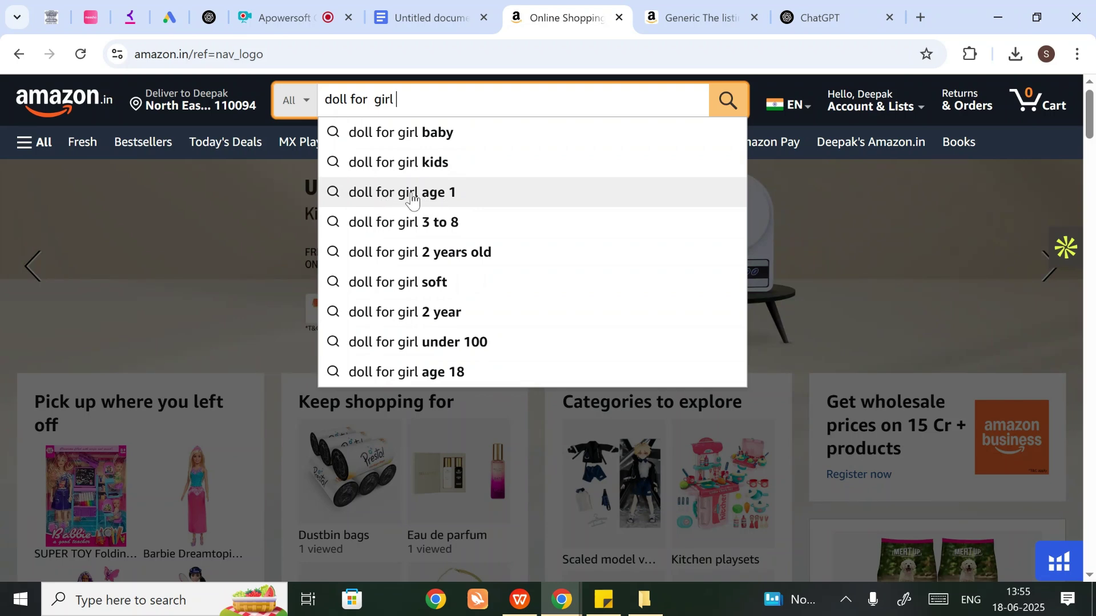
pyautogui.click(411, 195)
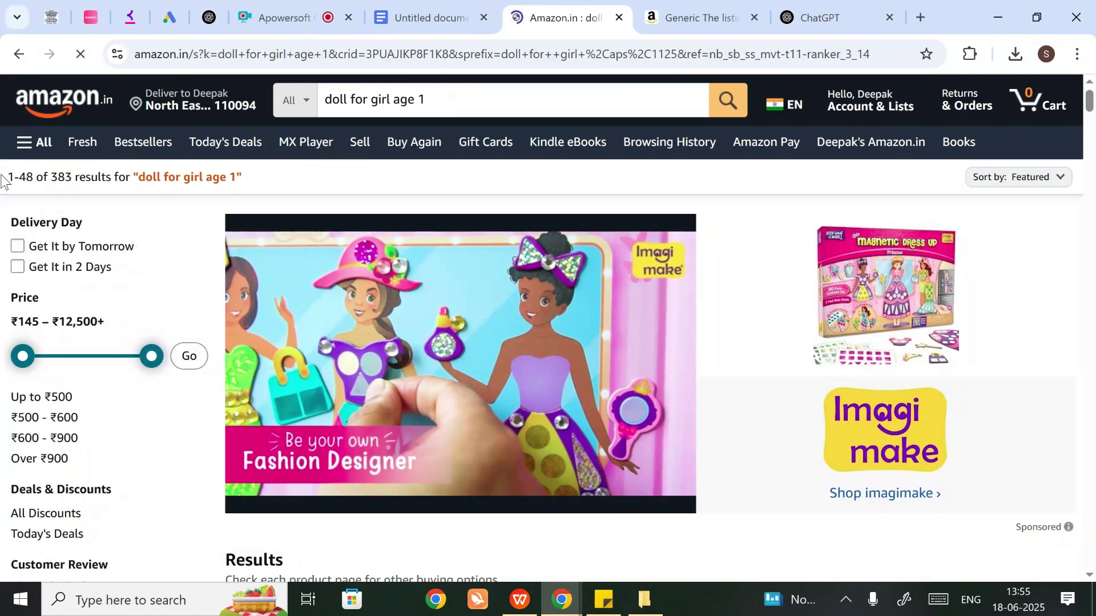
# Highlight the number of search results and browse the prices and discounts of the listed dolls.
pyautogui.moveTo(9, 177); pyautogui.dragTo(73, 176)
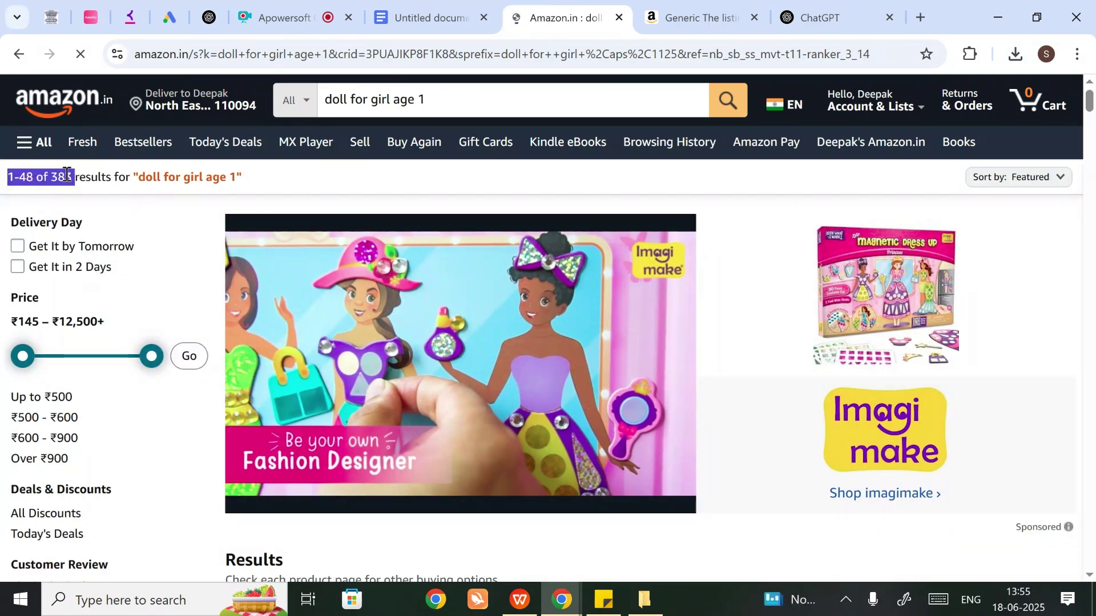
pyautogui.scroll(-7, 514, 388)
pyautogui.scroll(2, 557, 409)
pyautogui.scroll(-1, 596, 424)
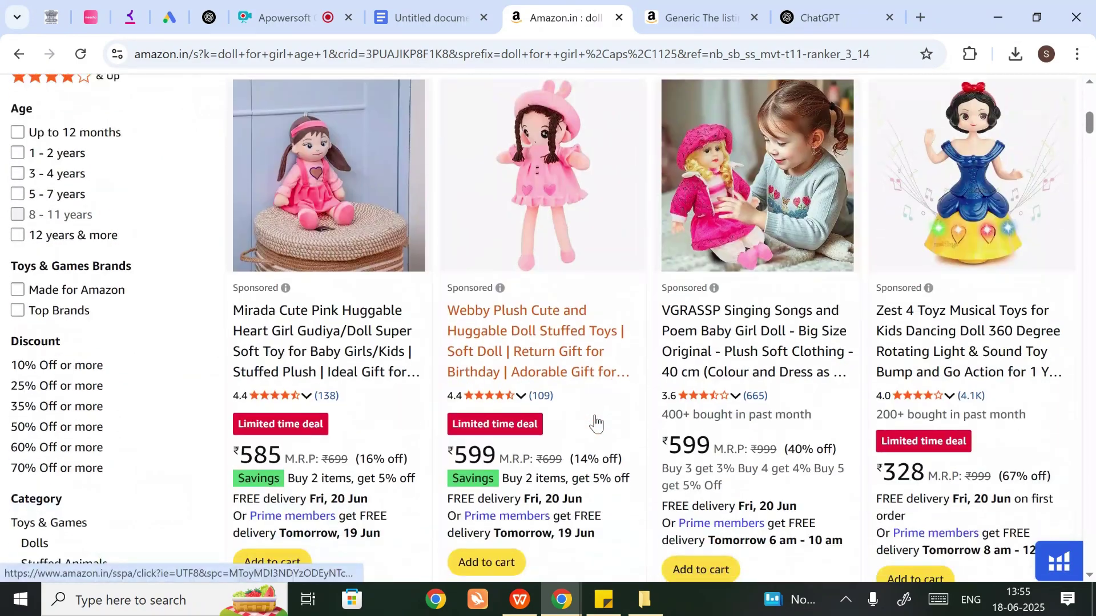
pyautogui.scroll(9, 596, 424)
# Search for the suggested "doll for girls age 15 to 20 years" and browse the results.
pyautogui.click(444, 110)
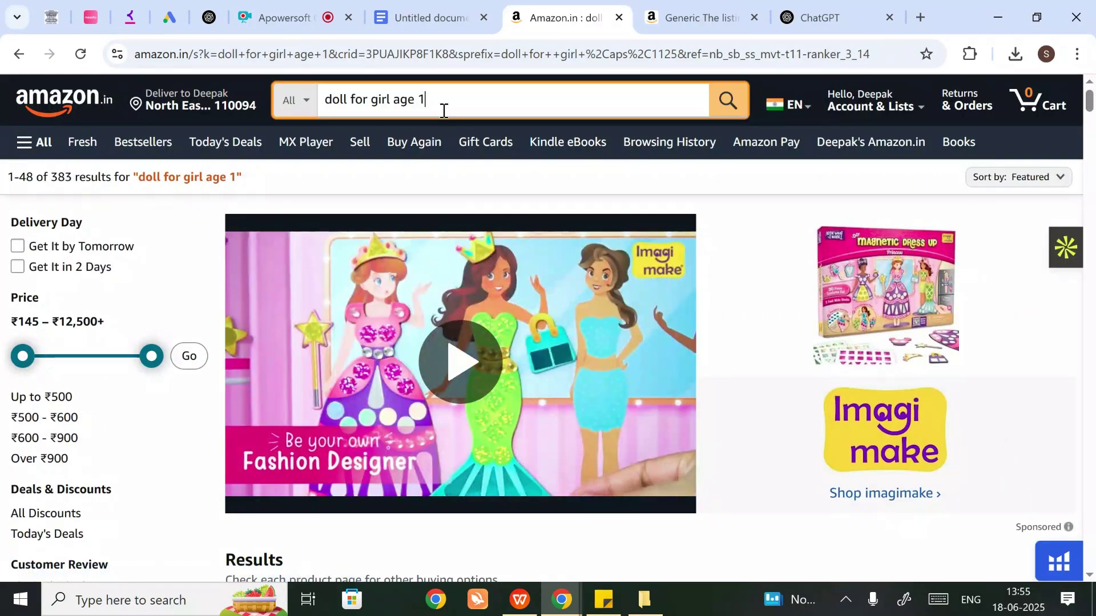
pyautogui.click(481, 200)
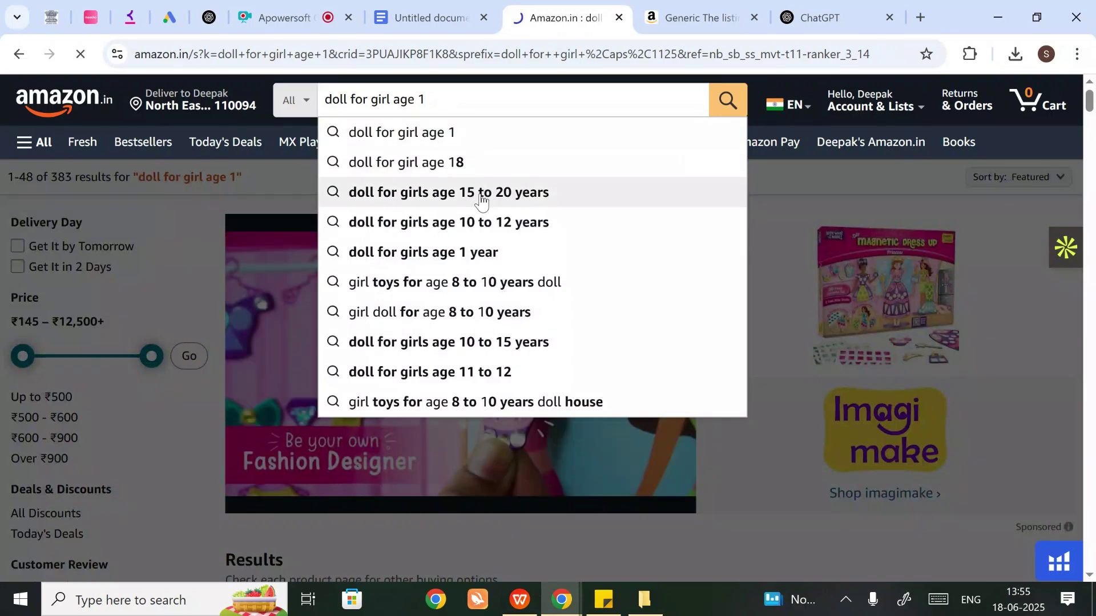
pyautogui.scroll(-1, 501, 434)
pyautogui.scroll(-7, 500, 428)
pyautogui.scroll(8, 508, 420)
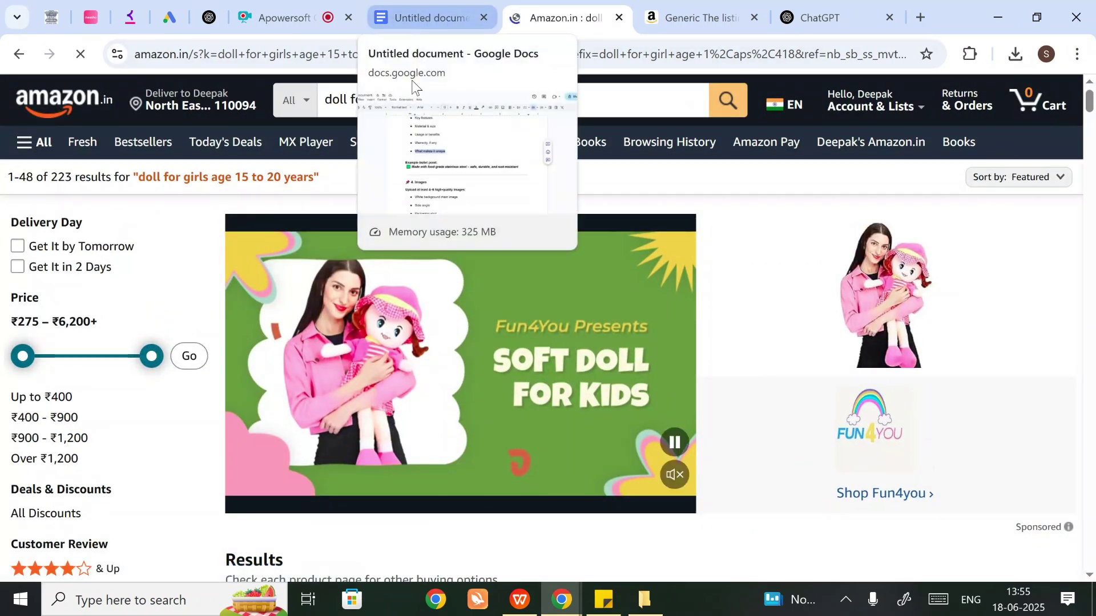
# Switch to the Google Docs lesson notes and highlight the Easy Ship, FBA and Self-Ship options under Shipping Method.
pyautogui.click(429, 6)
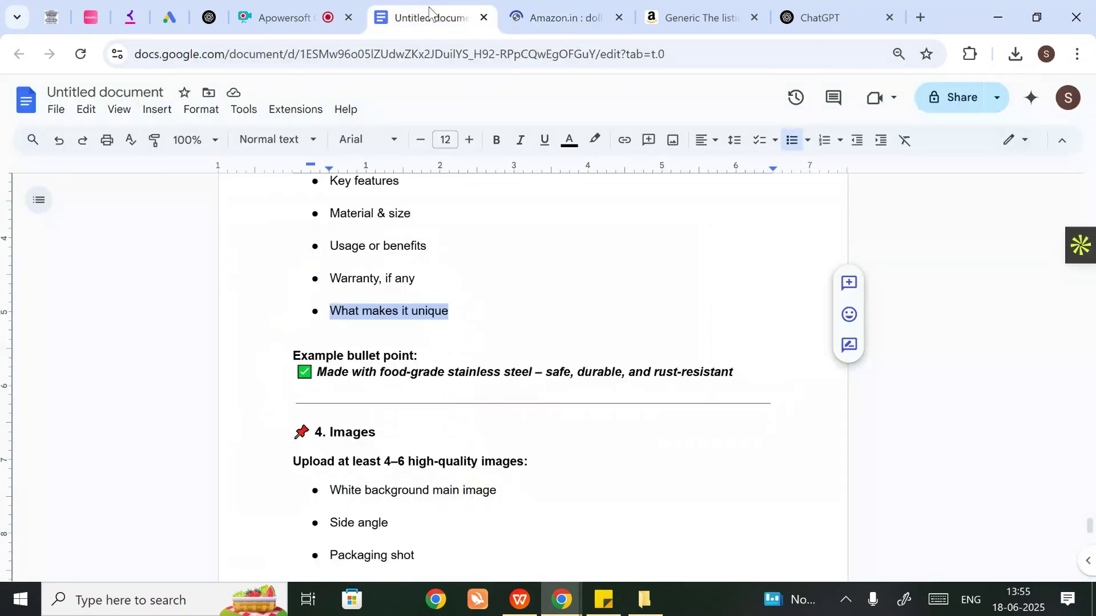
pyautogui.scroll(-5, 456, 346)
pyautogui.scroll(4, 456, 345)
pyautogui.scroll(-9, 488, 367)
pyautogui.scroll(-5, 456, 402)
pyautogui.scroll(-1, 479, 398)
pyautogui.scroll(3, 479, 398)
pyautogui.scroll(-2, 479, 398)
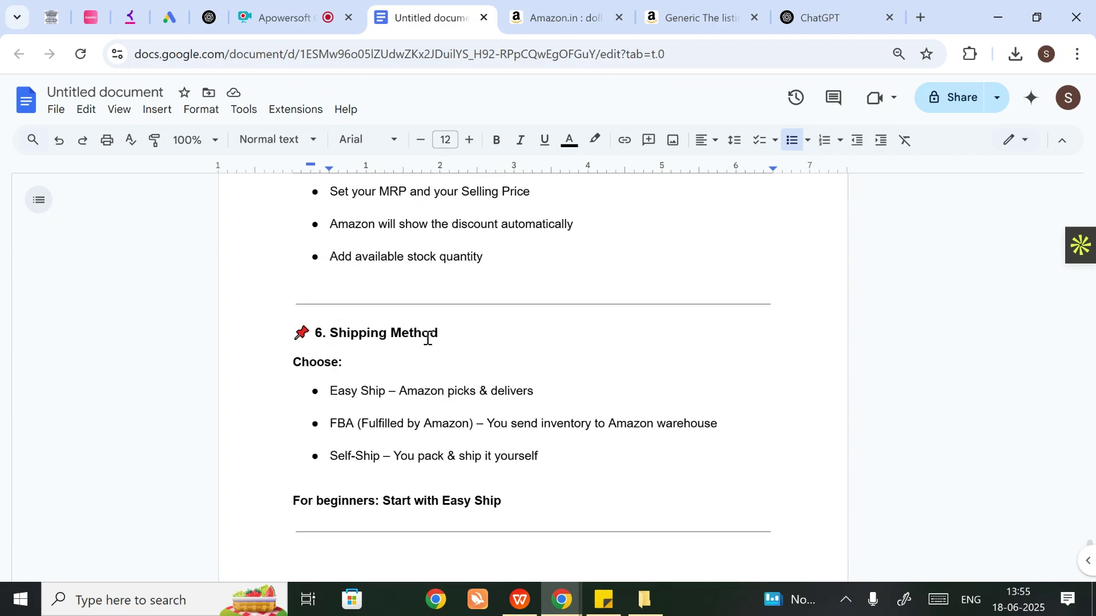
pyautogui.moveTo(330, 392); pyautogui.dragTo(582, 470)
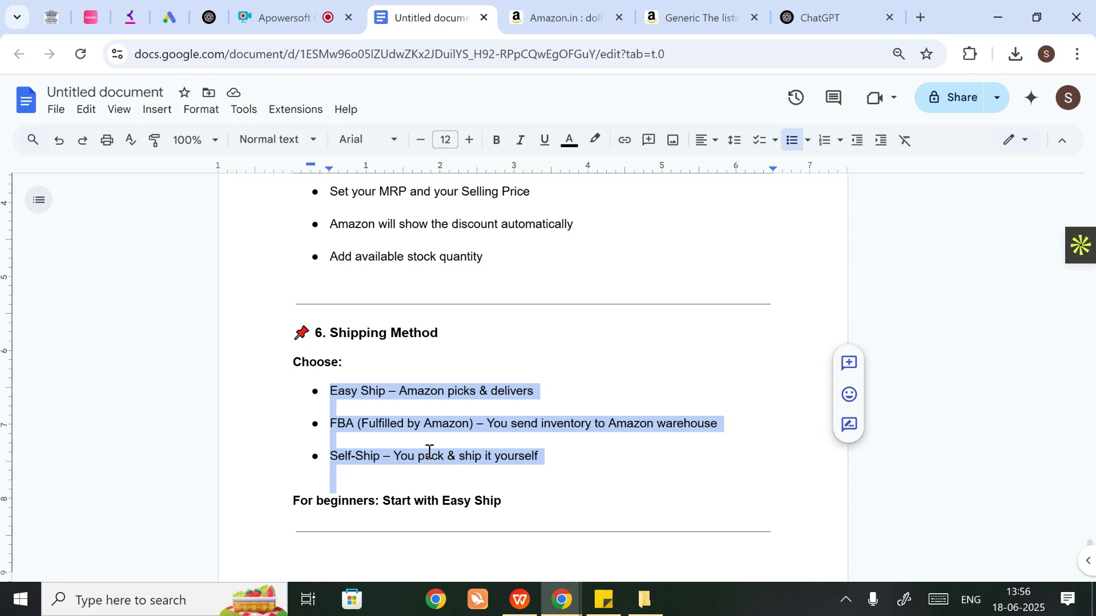
# Highlight only the Self-Ship line in the Shipping Method section.
pyautogui.scroll(-3, 377, 445)
pyautogui.scroll(3, 352, 421)
pyautogui.scroll(2, 400, 445)
pyautogui.scroll(-2, 445, 470)
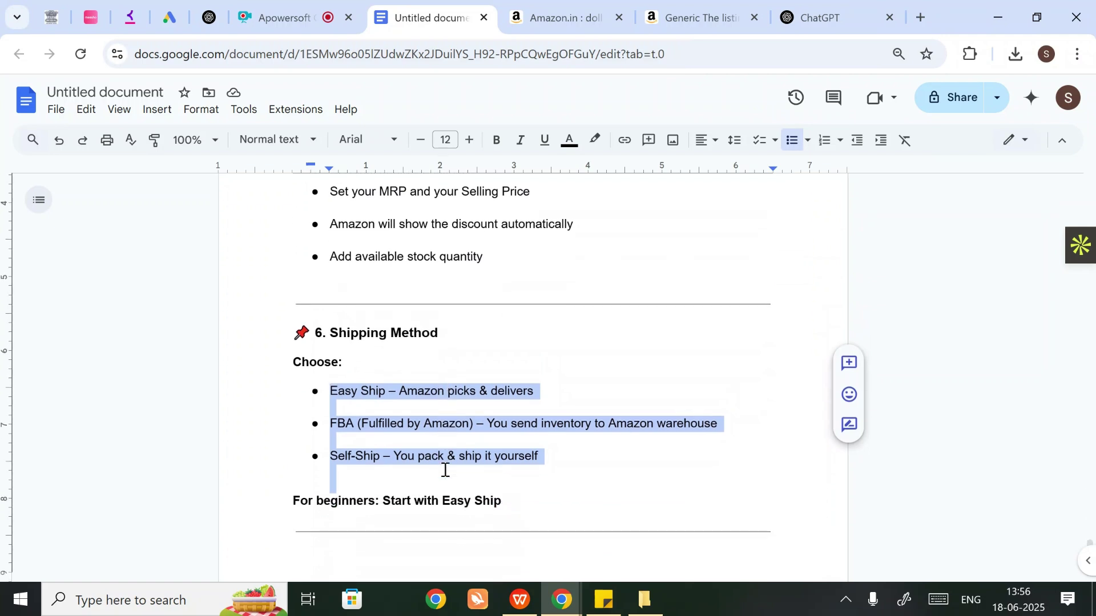
pyautogui.click(371, 471)
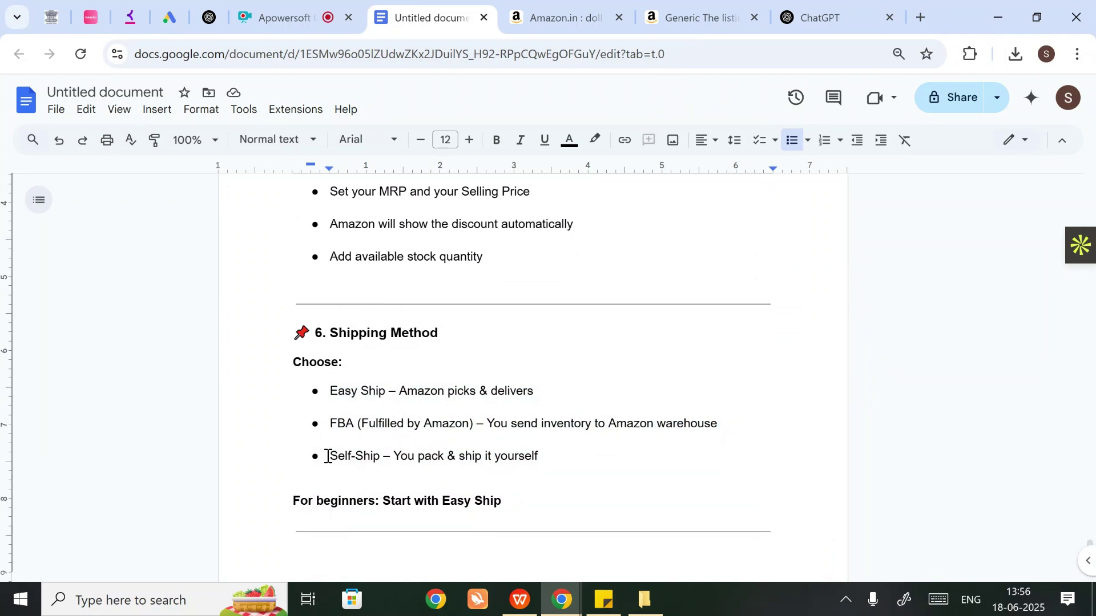
pyautogui.moveTo(325, 459); pyautogui.dragTo(580, 465)
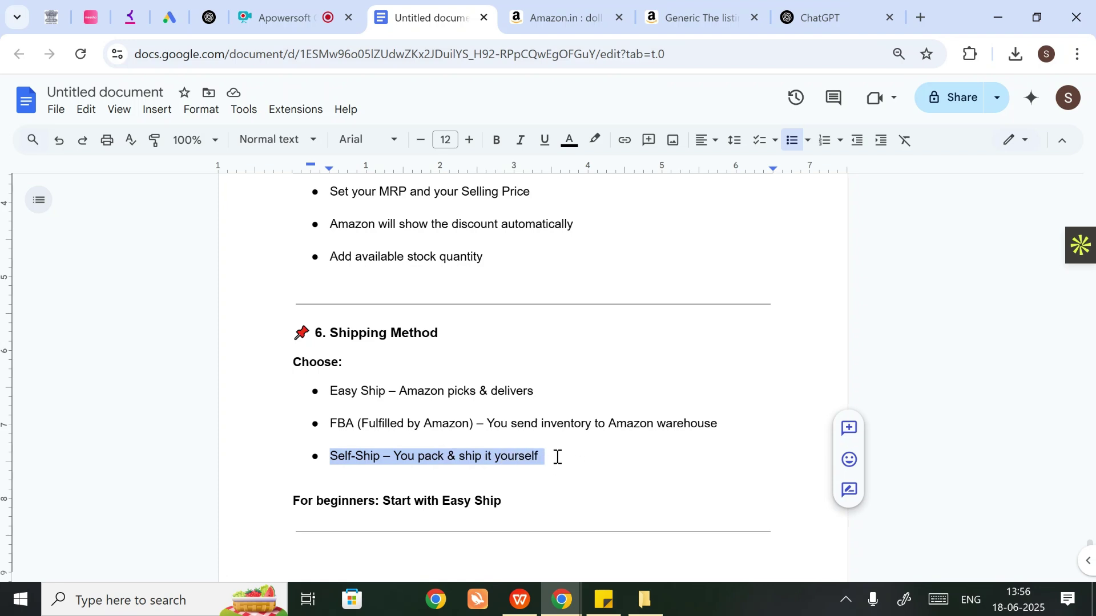
# Review the lesson notes from Shipping Method back up to Product Title and down to Product Description & Bullet Points.
pyautogui.scroll(-3, 539, 452)
pyautogui.scroll(1, 538, 451)
pyautogui.scroll(-5, 539, 452)
pyautogui.scroll(5, 538, 451)
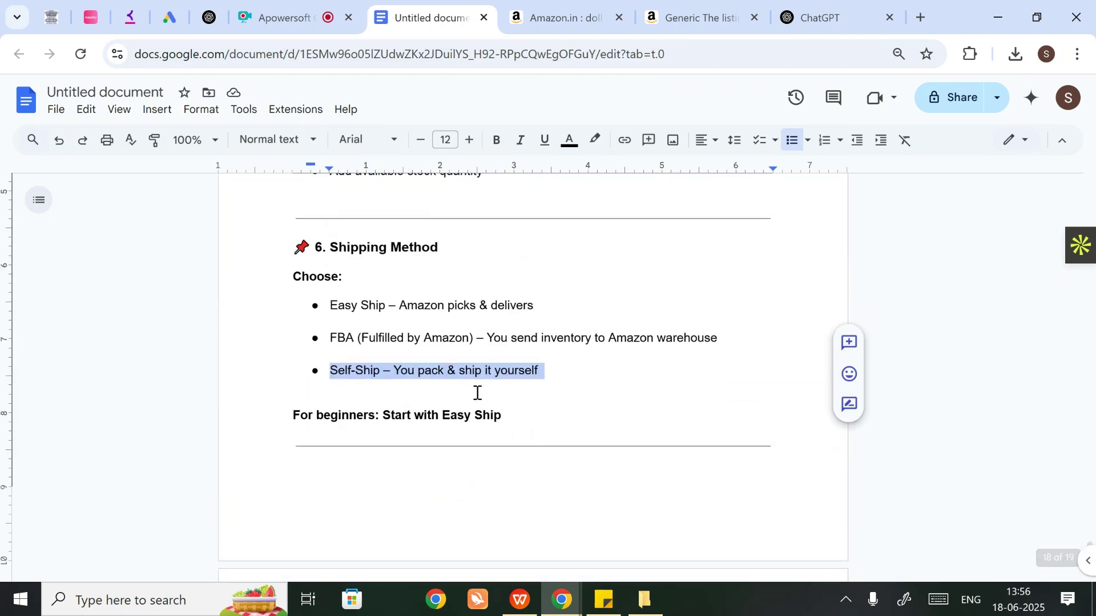
pyautogui.scroll(2, 467, 400)
pyautogui.scroll(15, 462, 369)
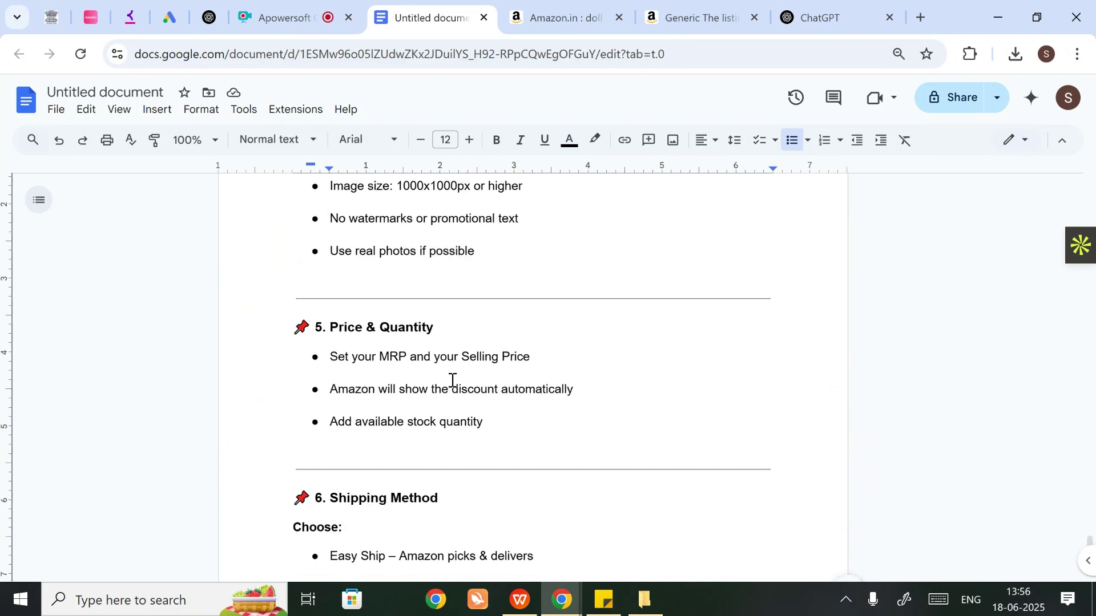
pyautogui.scroll(6, 495, 405)
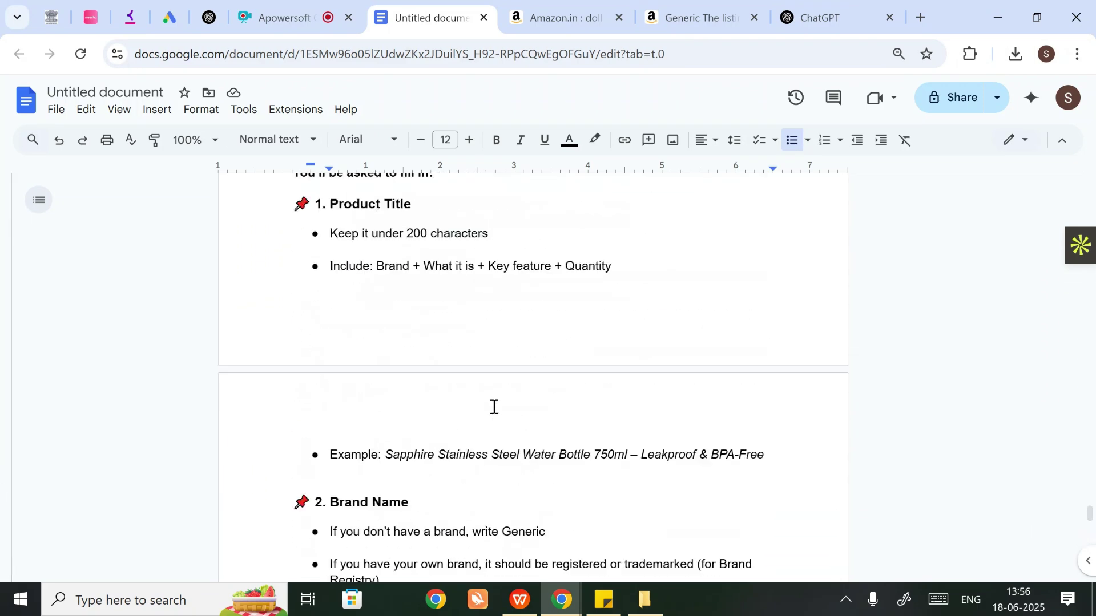
pyautogui.scroll(-10, 498, 403)
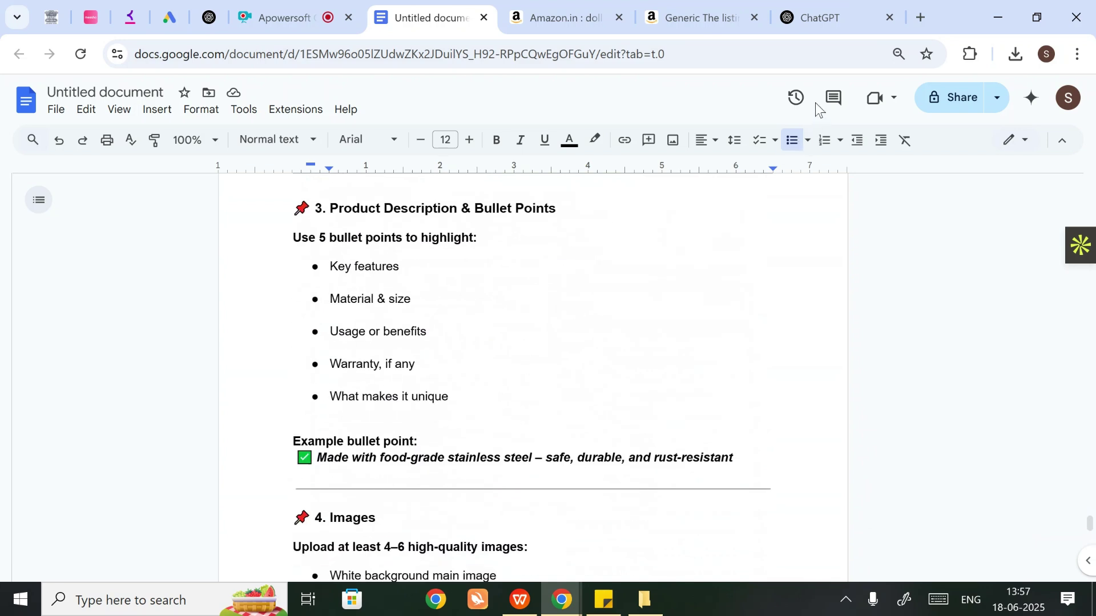
pyautogui.click(830, 12)
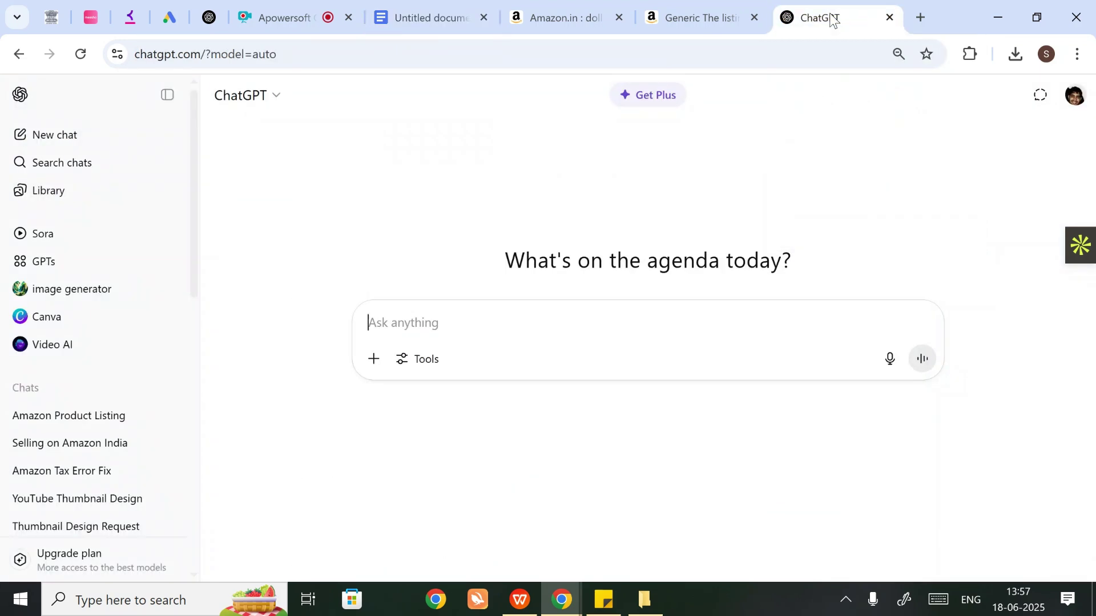
pyautogui.click(375, 360)
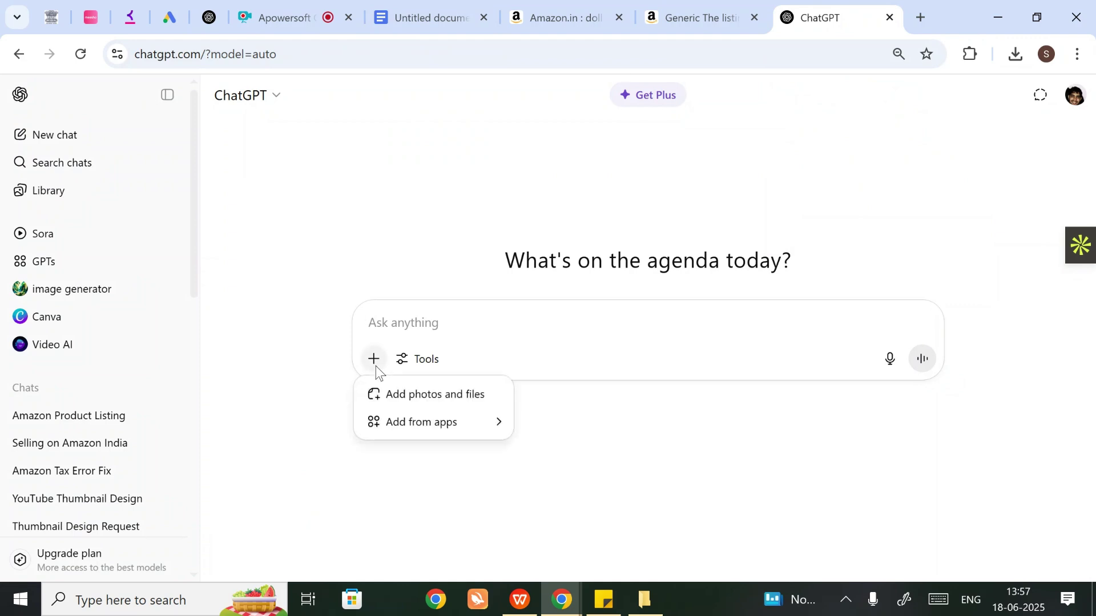
pyautogui.click(415, 403)
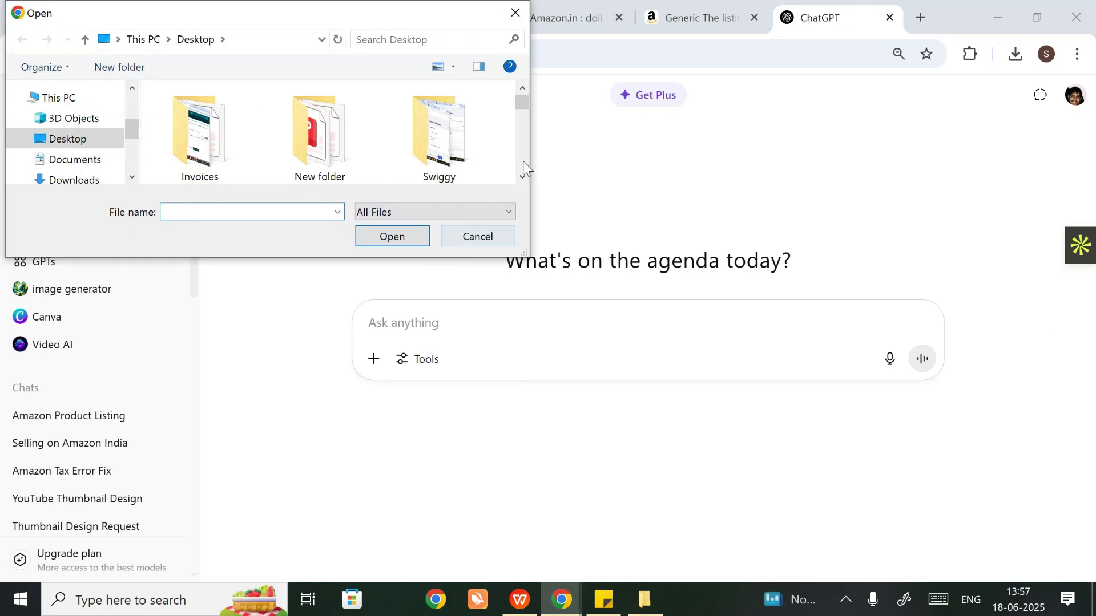
pyautogui.moveTo(519, 101); pyautogui.dragTo(528, 140)
pyautogui.click(478, 236)
# Open the full-size product image on the generic listing's Amazon page and save it to the desktop as 21eJafDNpsL.
pyautogui.click(660, 6)
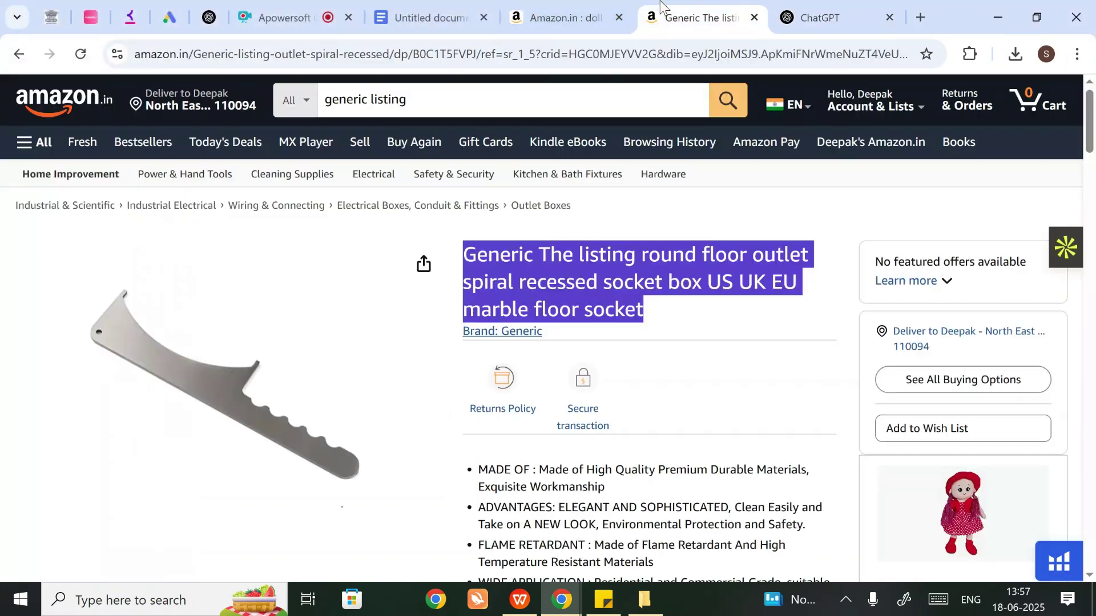
pyautogui.click(236, 397)
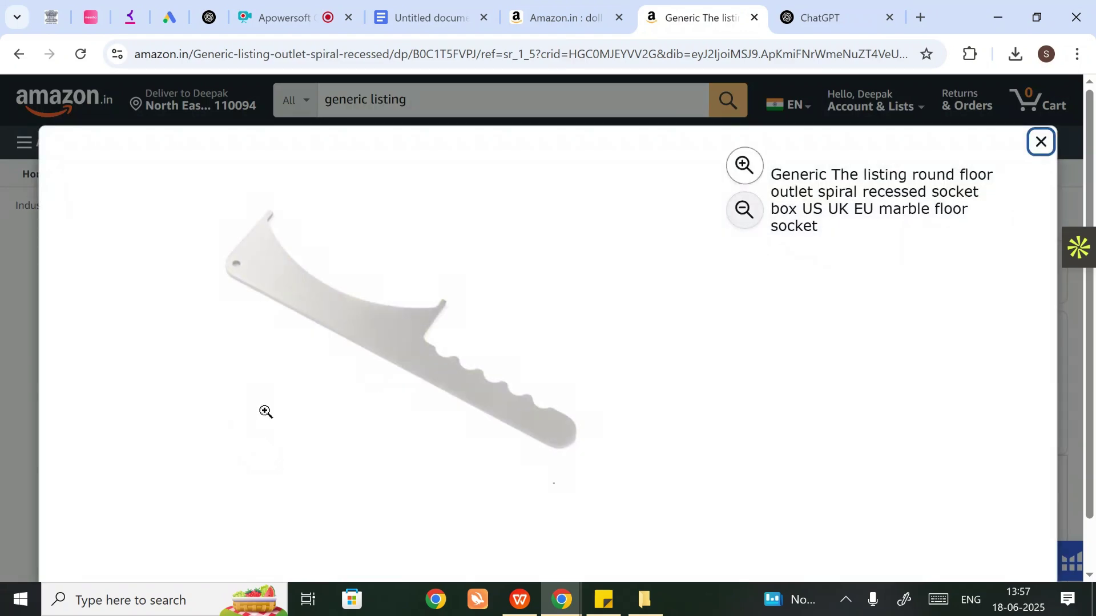
pyautogui.rightClick(400, 370)
pyautogui.click(591, 414)
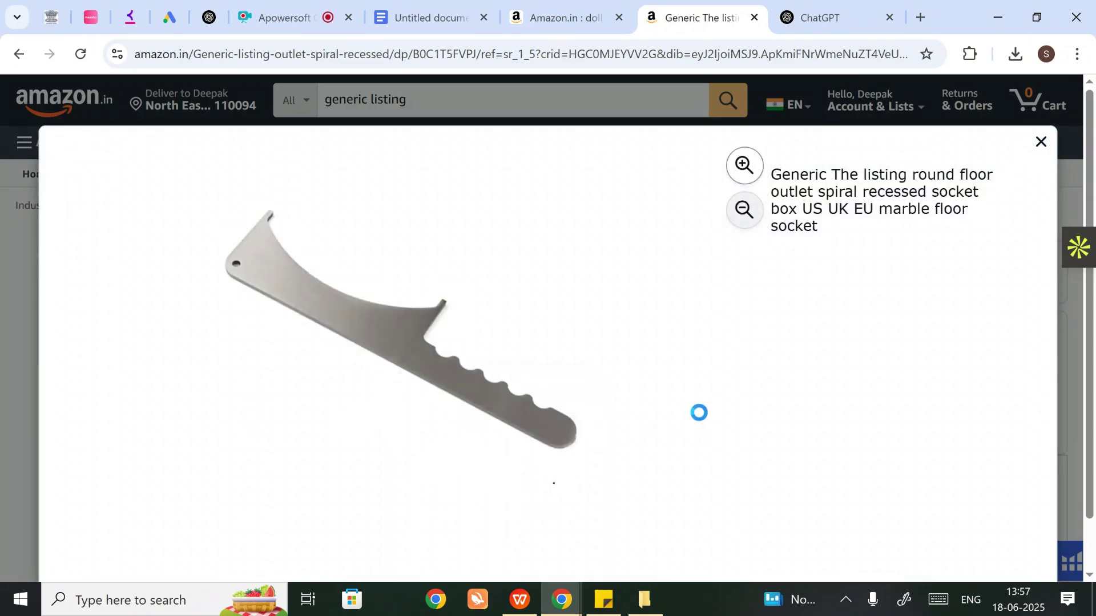
pyautogui.click(381, 237)
pyautogui.click(822, 17)
pyautogui.click(419, 361)
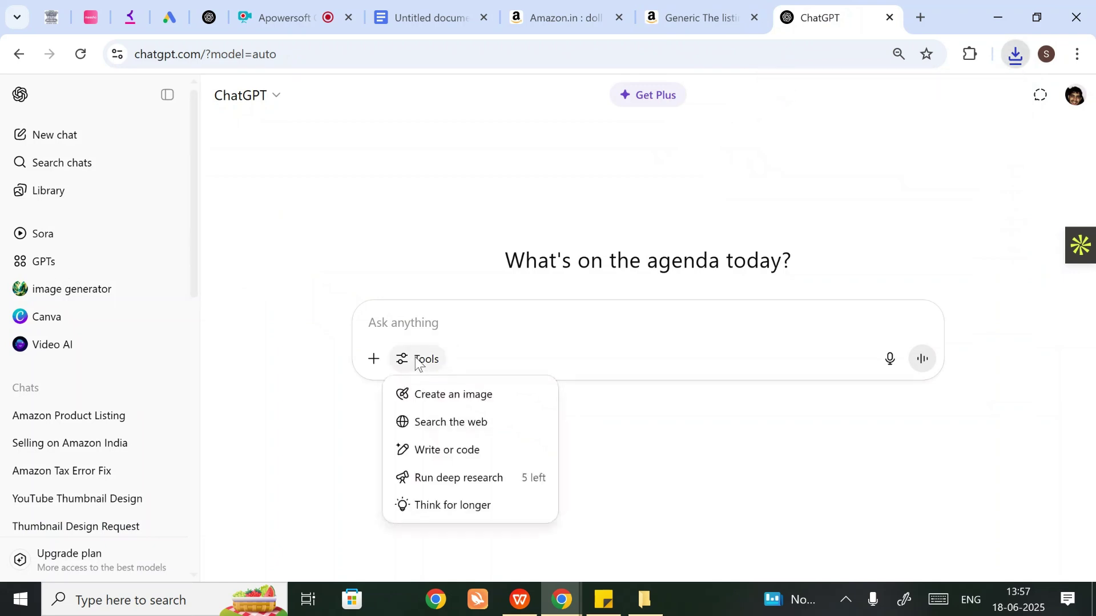
pyautogui.click(374, 362)
pyautogui.click(374, 361)
pyautogui.click(393, 396)
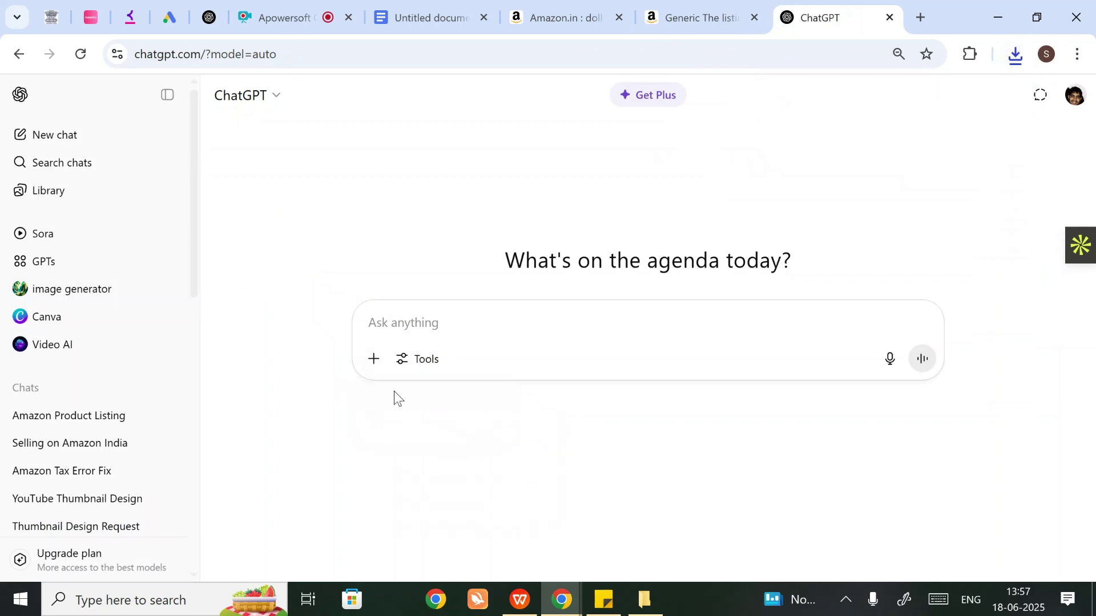
pyautogui.moveTo(521, 102)
pyautogui.mouseDown()
pyautogui.moveTo(518, 156)
pyautogui.moveTo(519, 109)
pyautogui.mouseUp()
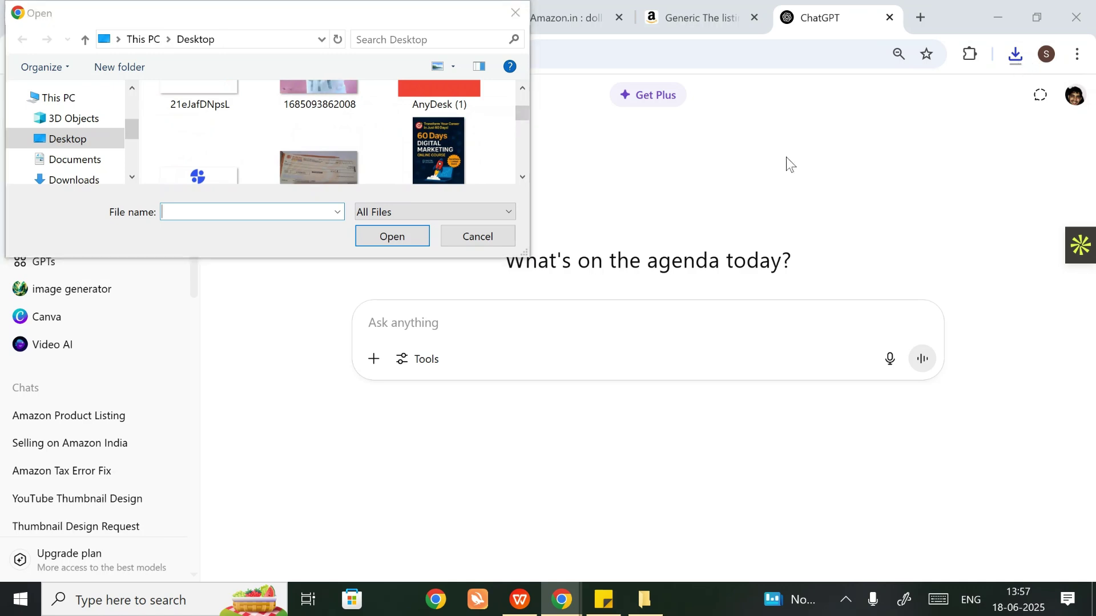
pyautogui.click(485, 237)
# Locate the downloaded 21eJafDNpsL.jpg in its folder and make a copy of it on the desktop.
pyautogui.click(1016, 56)
pyautogui.rightClick(854, 147)
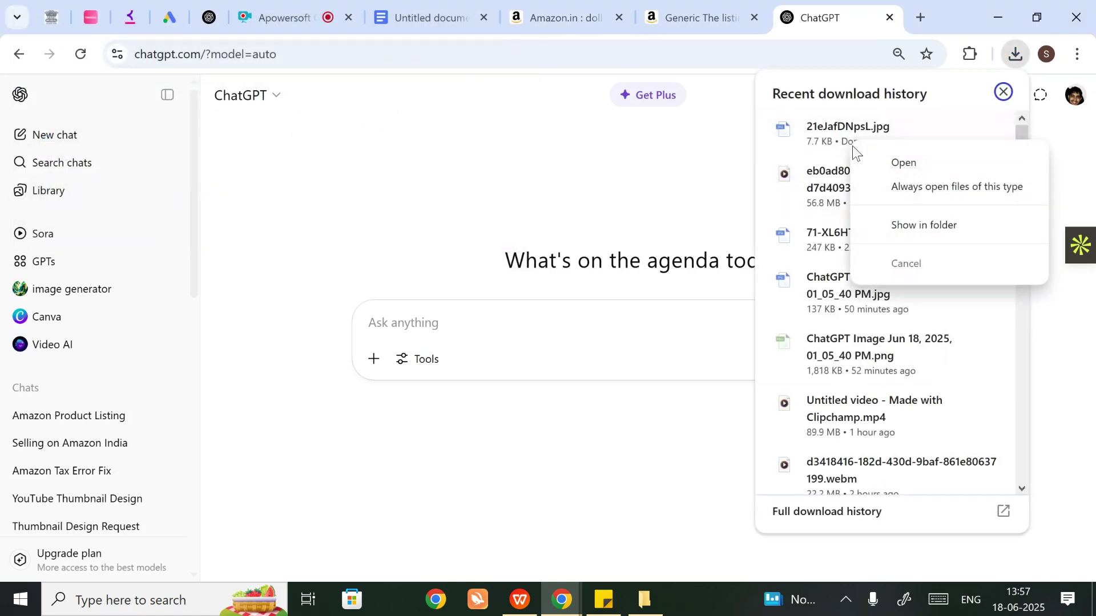
pyautogui.click(899, 222)
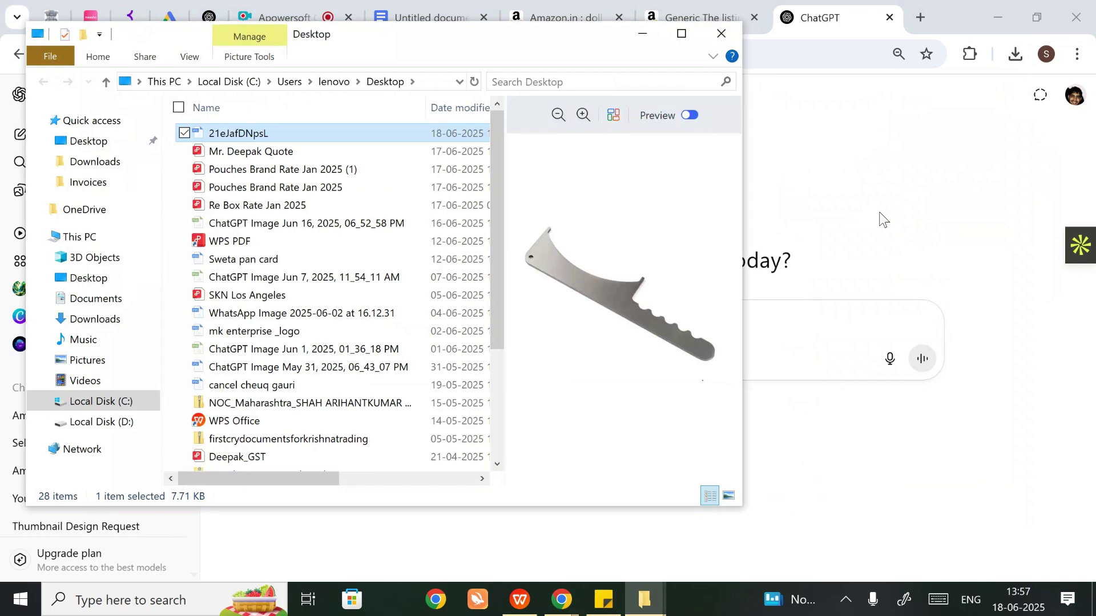
pyautogui.click(639, 35)
pyautogui.click(1000, 19)
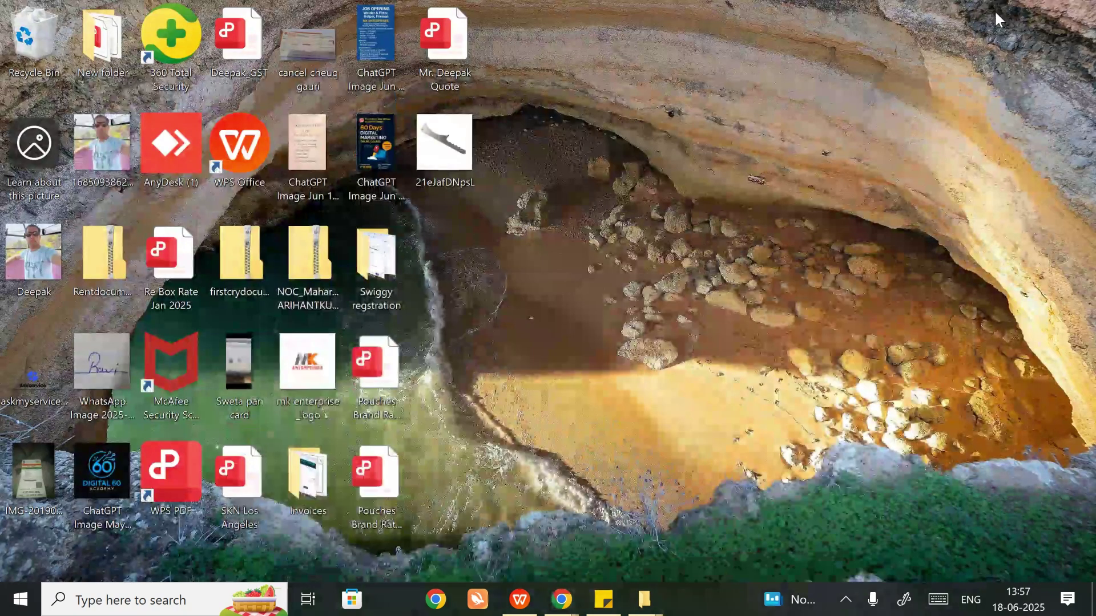
pyautogui.rightClick(760, 134)
pyautogui.click(640, 207)
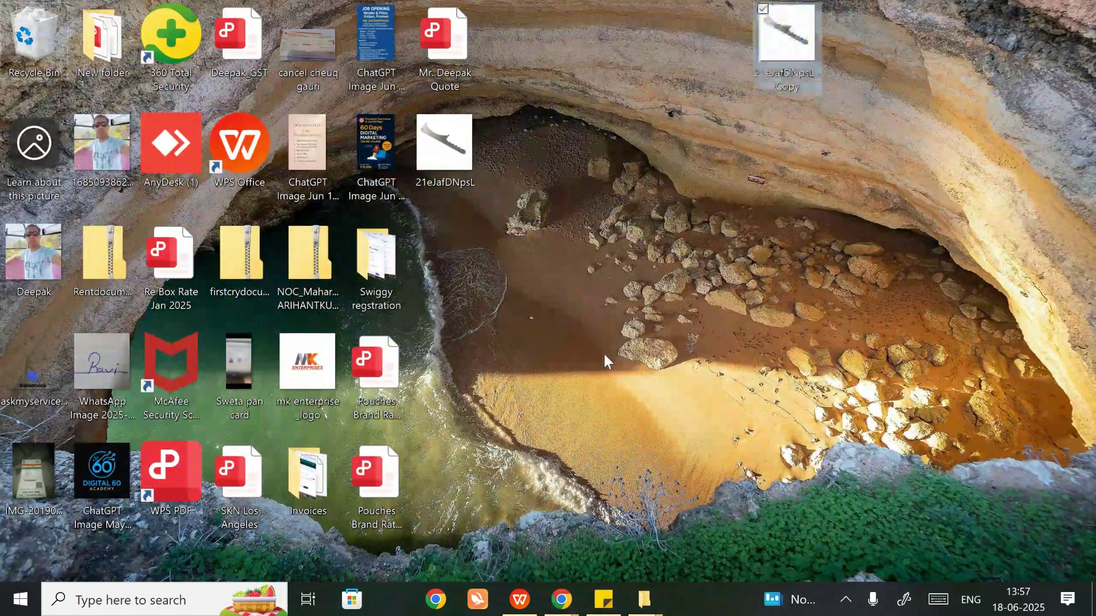
# Switch to ChatGPT and attach the "21eJafDNpsL - Copy" image from the desktop to the prompt.
pyautogui.moveTo(559, 596)
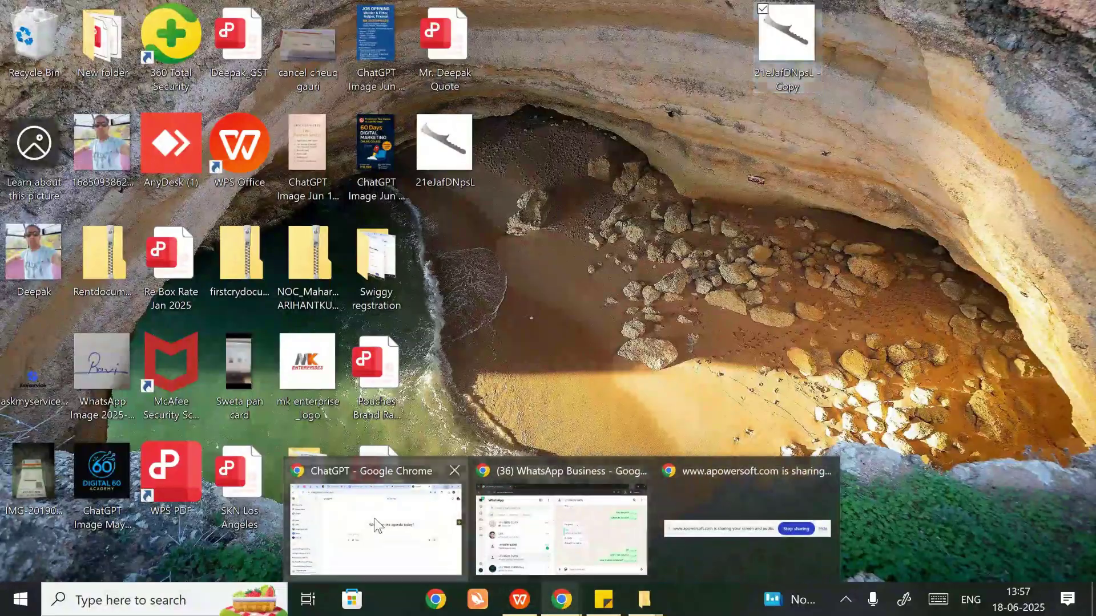
pyautogui.click(376, 523)
pyautogui.click(372, 359)
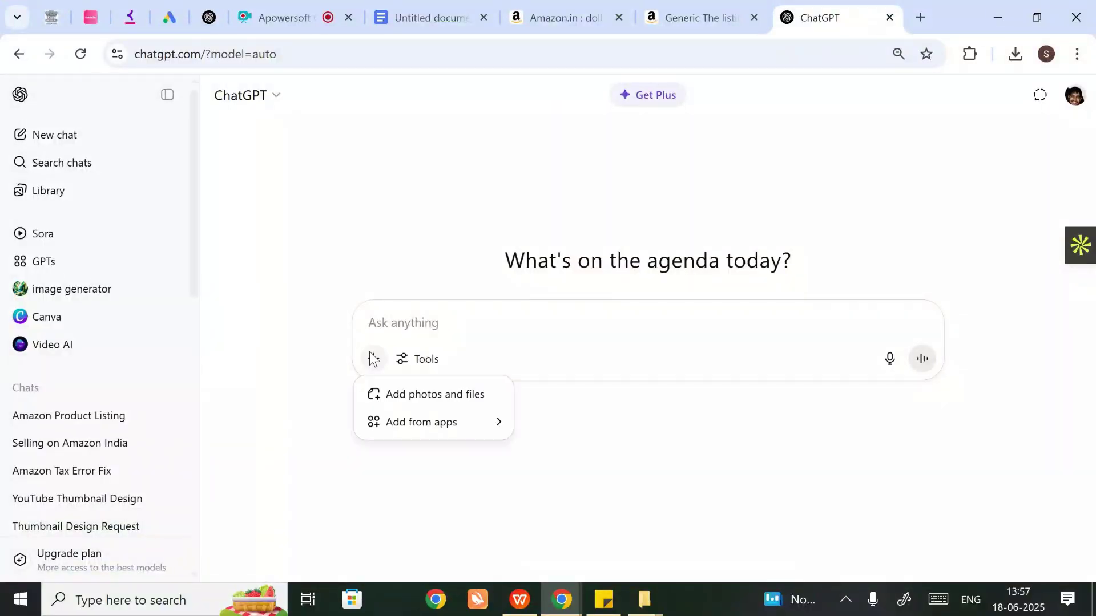
pyautogui.click(405, 392)
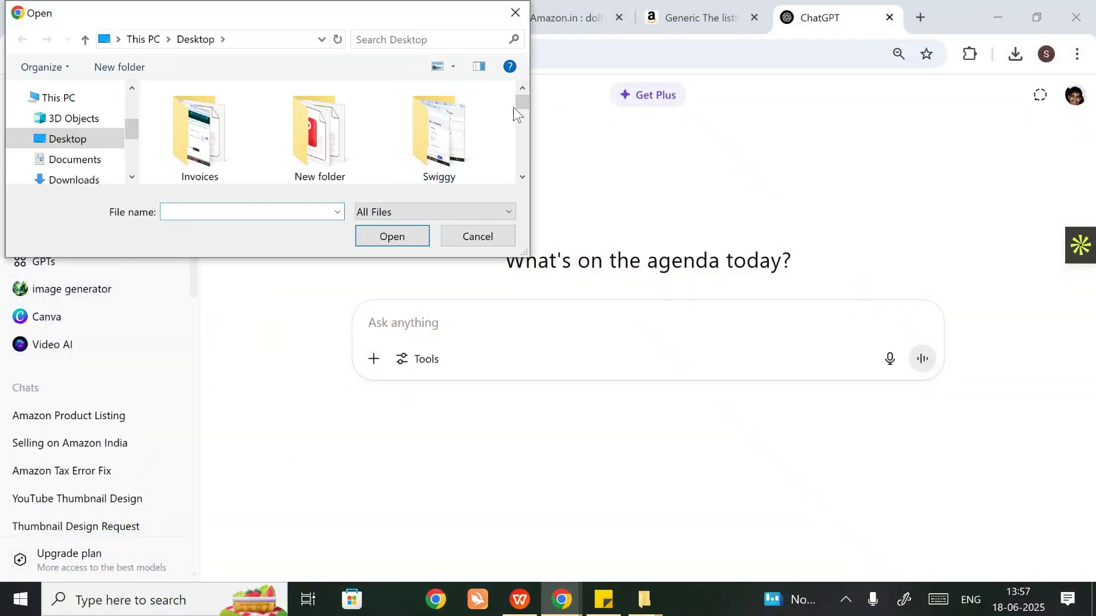
pyautogui.scroll(-5, 519, 113)
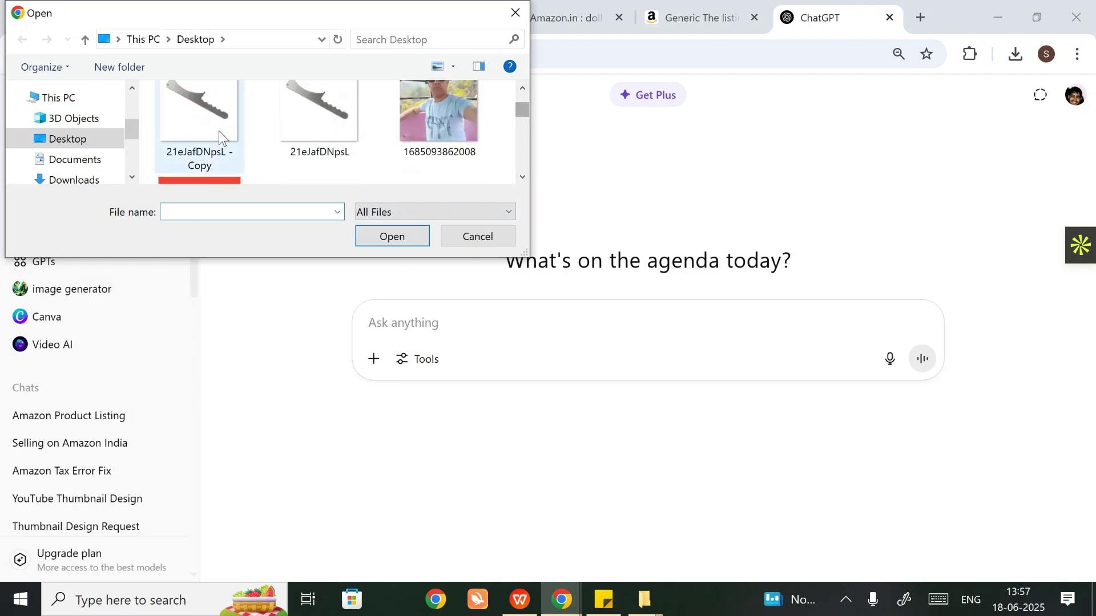
pyautogui.doubleClick(220, 133)
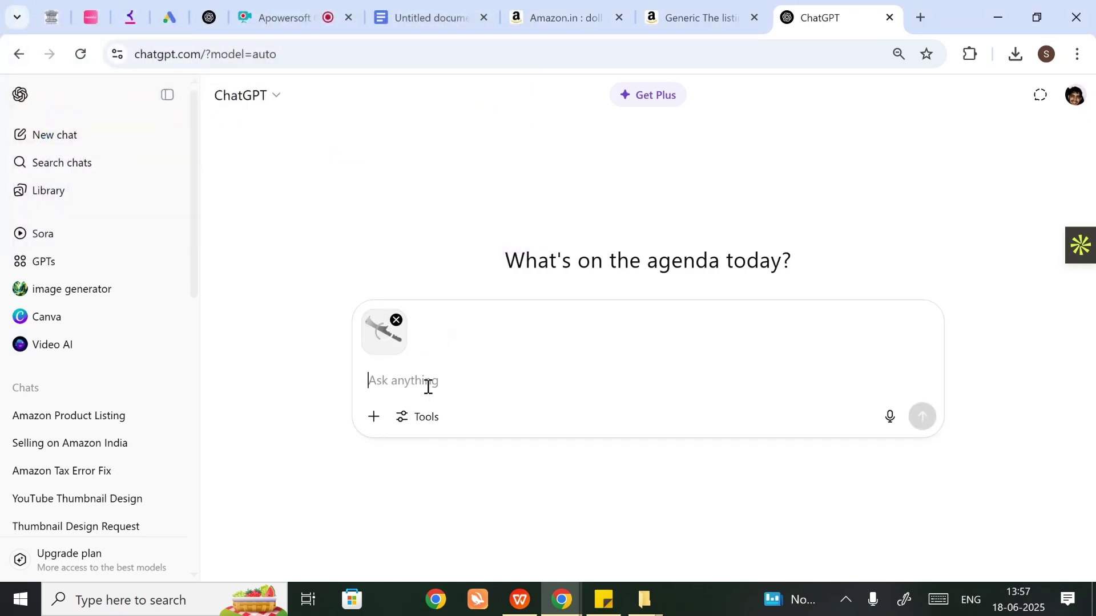
# Send the prompt "I want to list this product on amazon please write product description ,title, bullet points and keywords".
pyautogui.write('I want to')
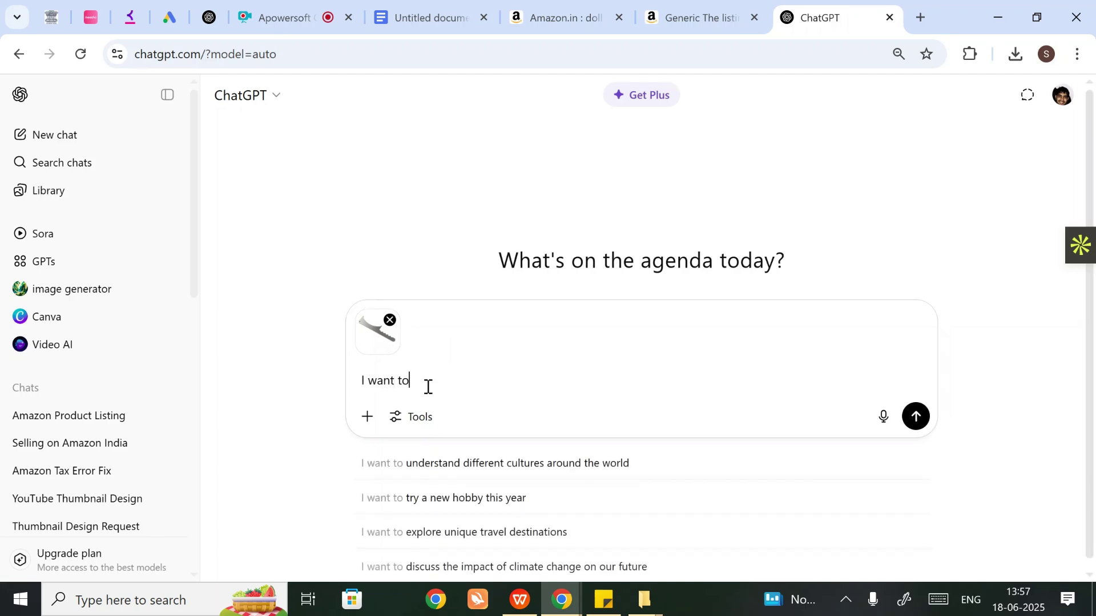
pyautogui.write(' list this product on amazon please write')
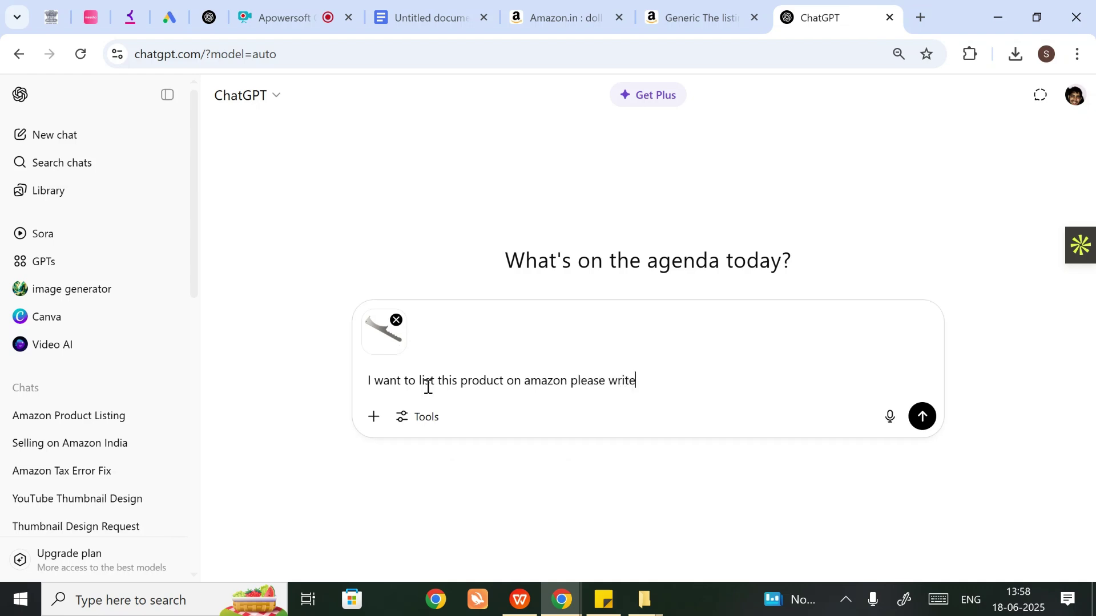
pyautogui.write(' product description ,')
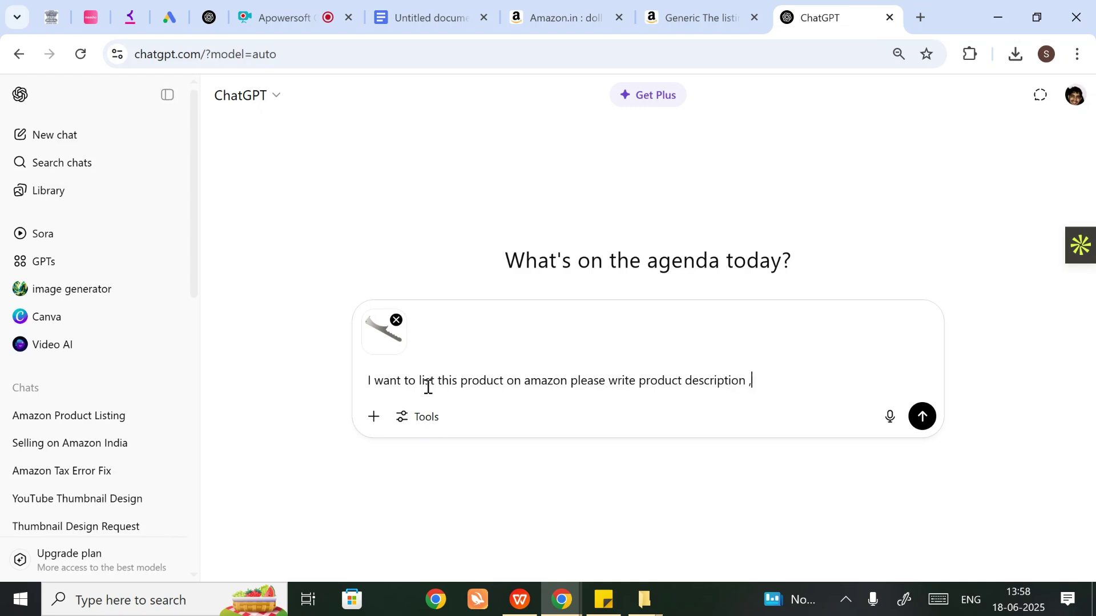
pyautogui.write('title, bu')
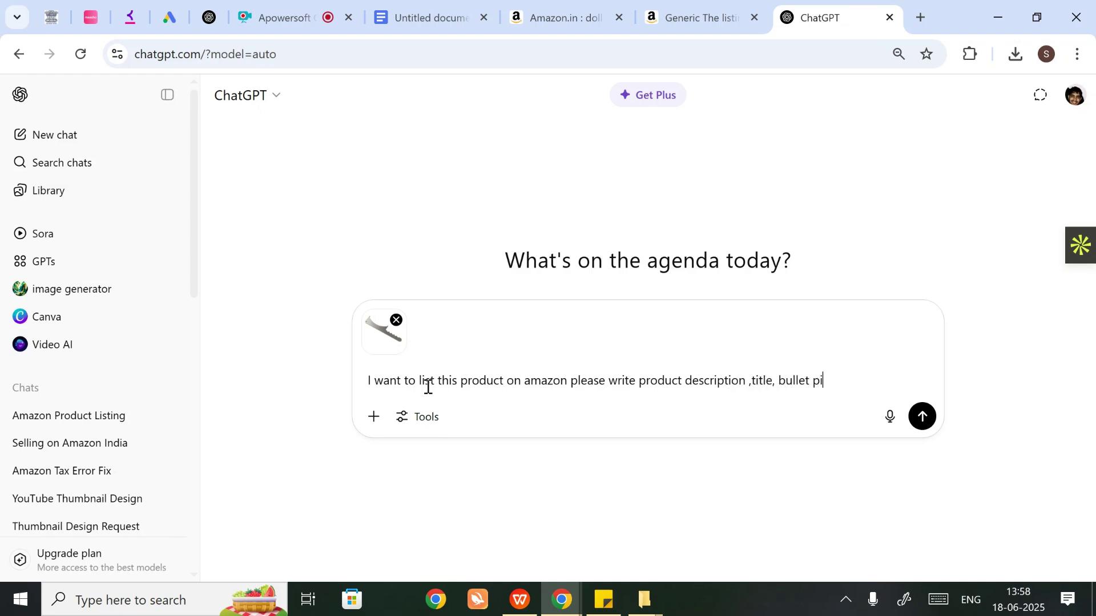
pyautogui.write('llet points and keywords')
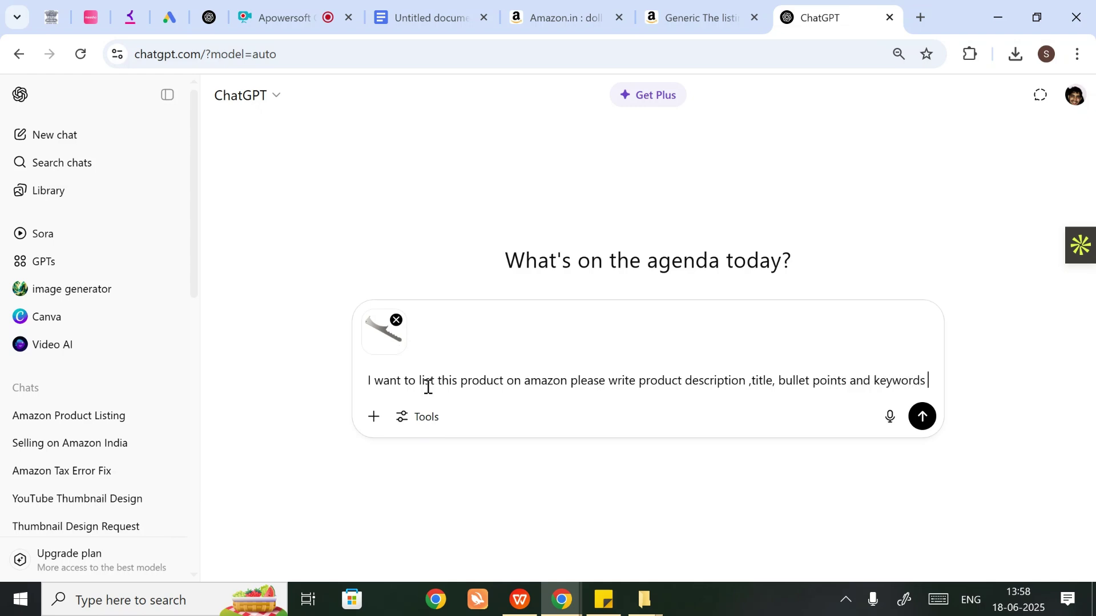
pyautogui.click(922, 417)
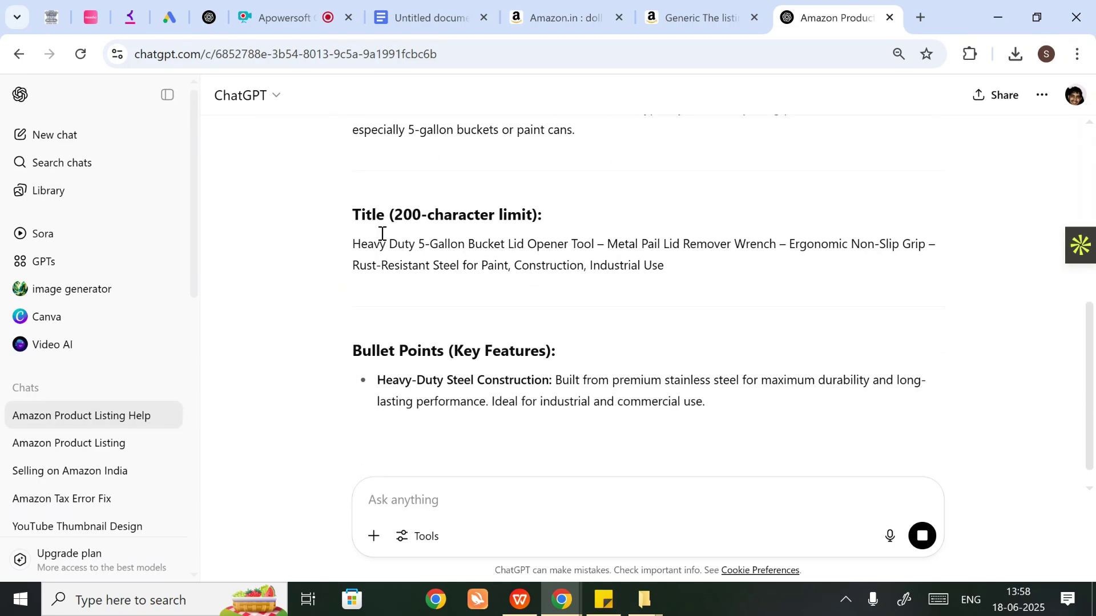
# Highlight the generated product title and the Bullet Points (Key Features) list in the reply.
pyautogui.moveTo(360, 215); pyautogui.dragTo(542, 206)
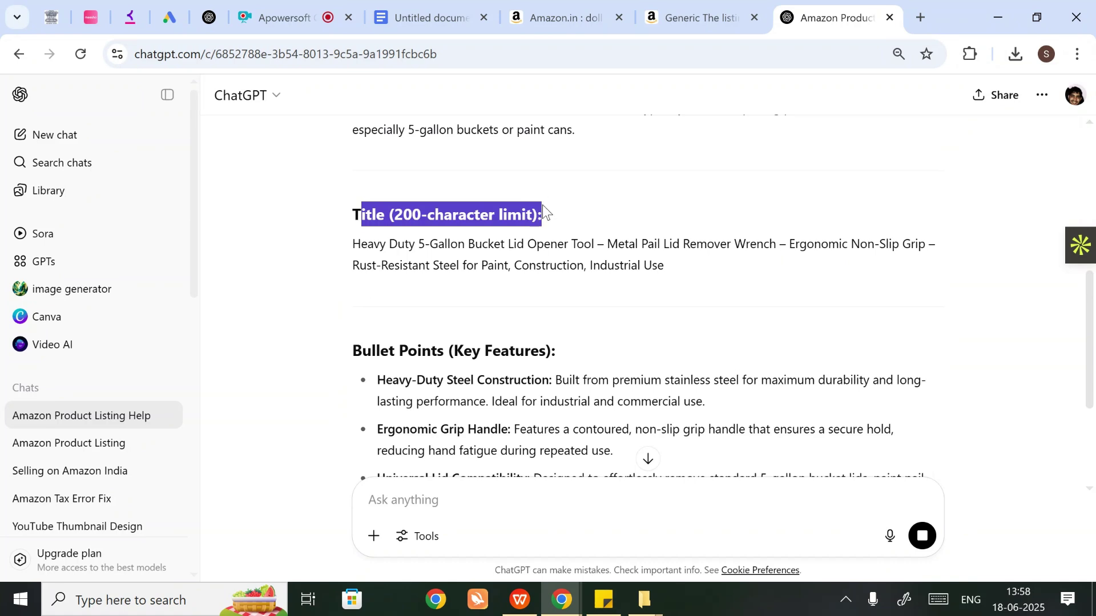
pyautogui.moveTo(346, 244); pyautogui.dragTo(687, 266)
pyautogui.scroll(-3, 534, 387)
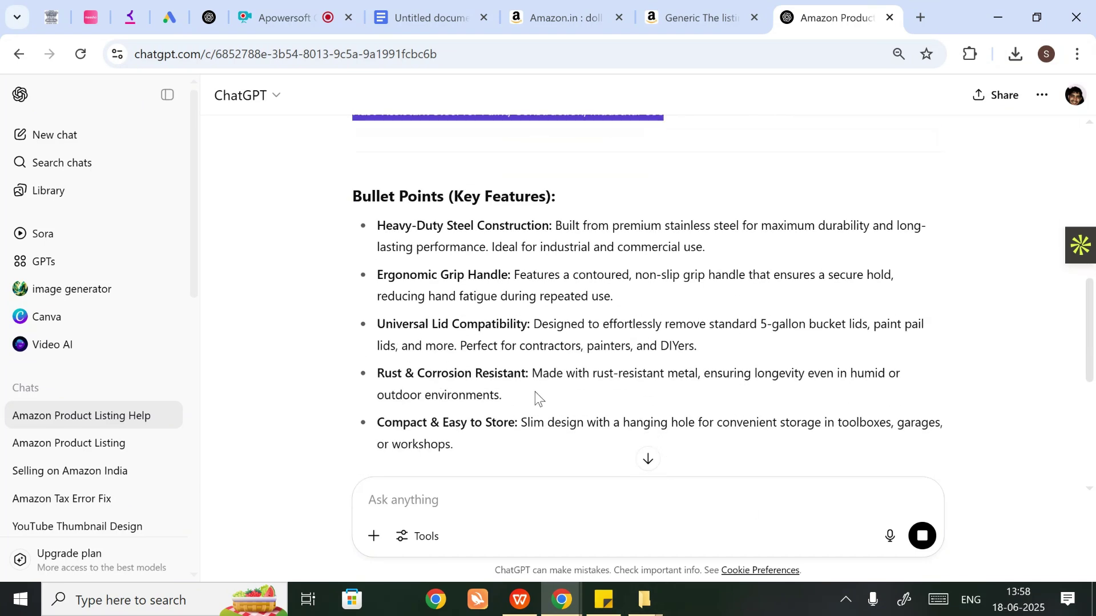
pyautogui.moveTo(366, 204); pyautogui.dragTo(473, 427)
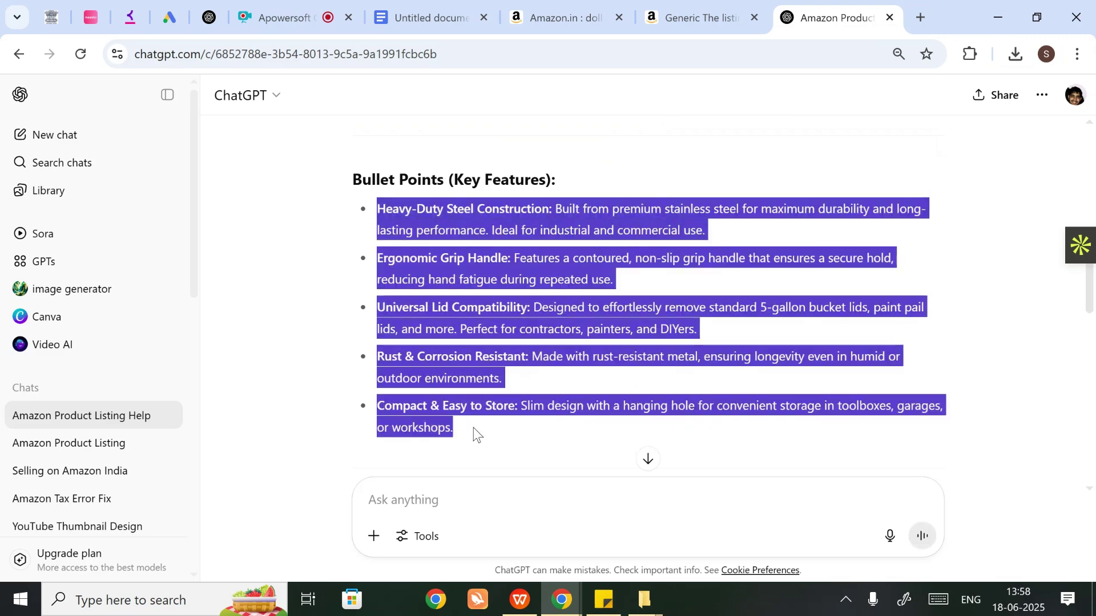
# Review the Product Description (Enhanced) section and highlight the list that follows it in the reply.
pyautogui.scroll(-4, 462, 261)
pyautogui.scroll(-2, 462, 261)
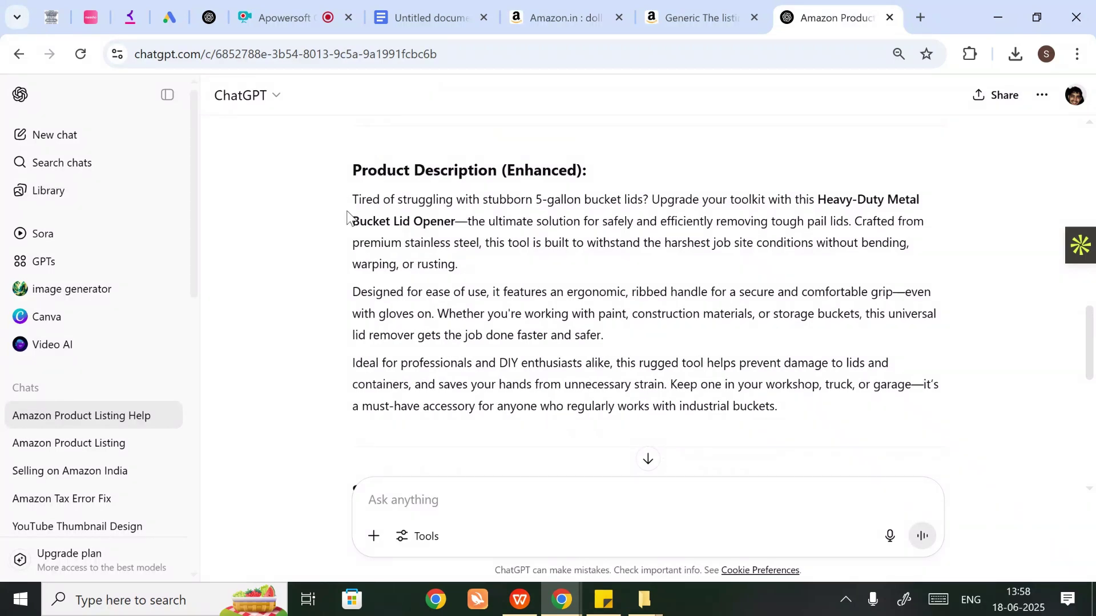
pyautogui.scroll(-6, 431, 282)
pyautogui.scroll(2, 400, 227)
pyautogui.moveTo(378, 178); pyautogui.dragTo(580, 406)
pyautogui.scroll(-3, 435, 266)
# Return to the start of the reply and highlight the introductory paragraph identifying the product.
pyautogui.scroll(9, 512, 341)
pyautogui.scroll(15, 555, 345)
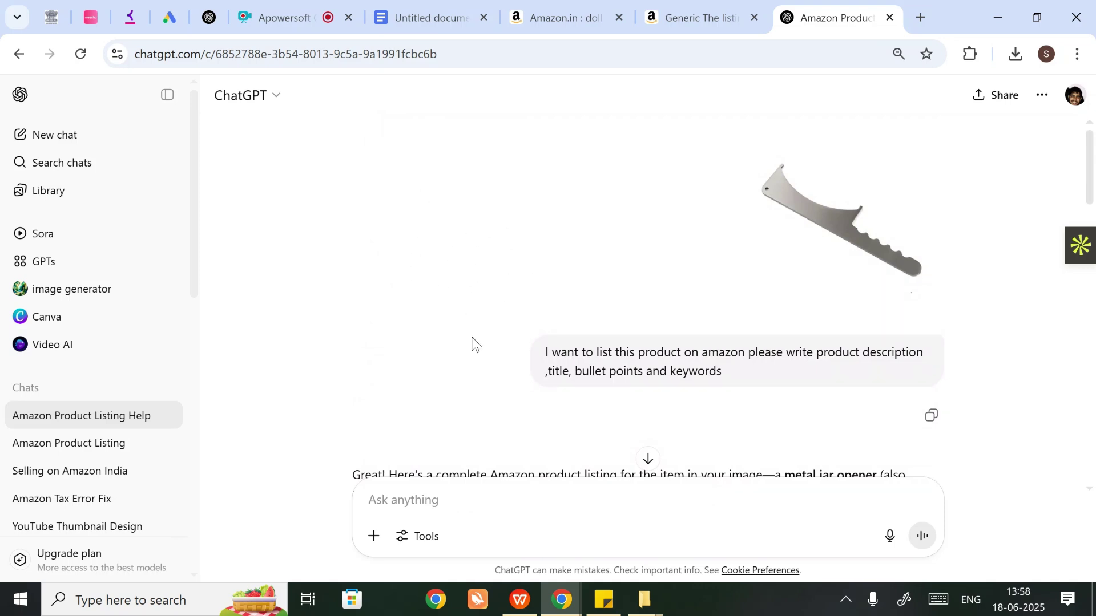
pyautogui.scroll(-3, 484, 343)
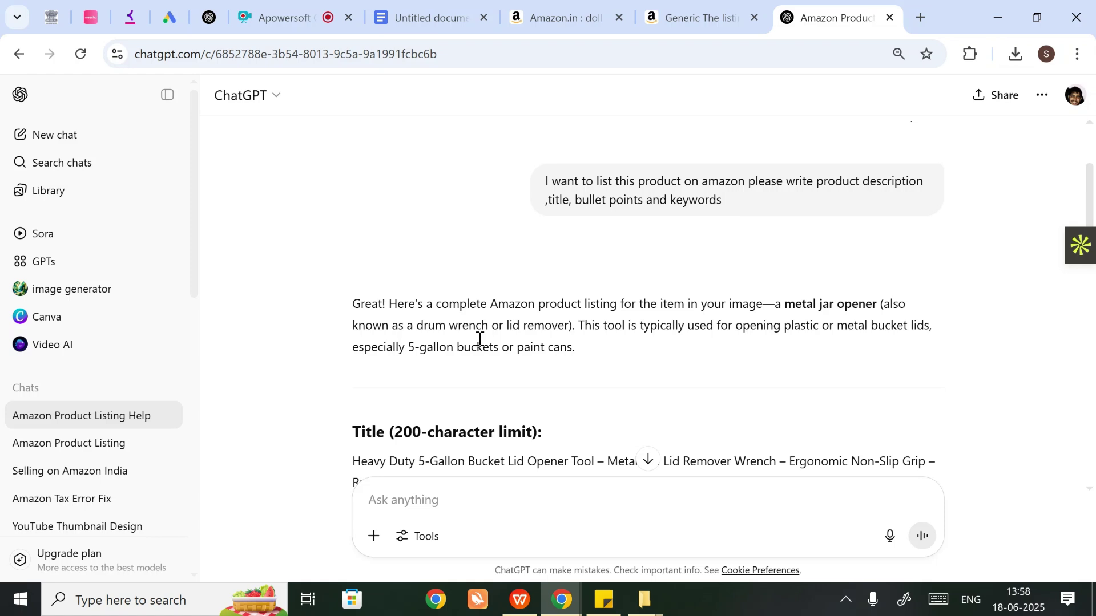
pyautogui.moveTo(577, 350); pyautogui.dragTo(343, 294)
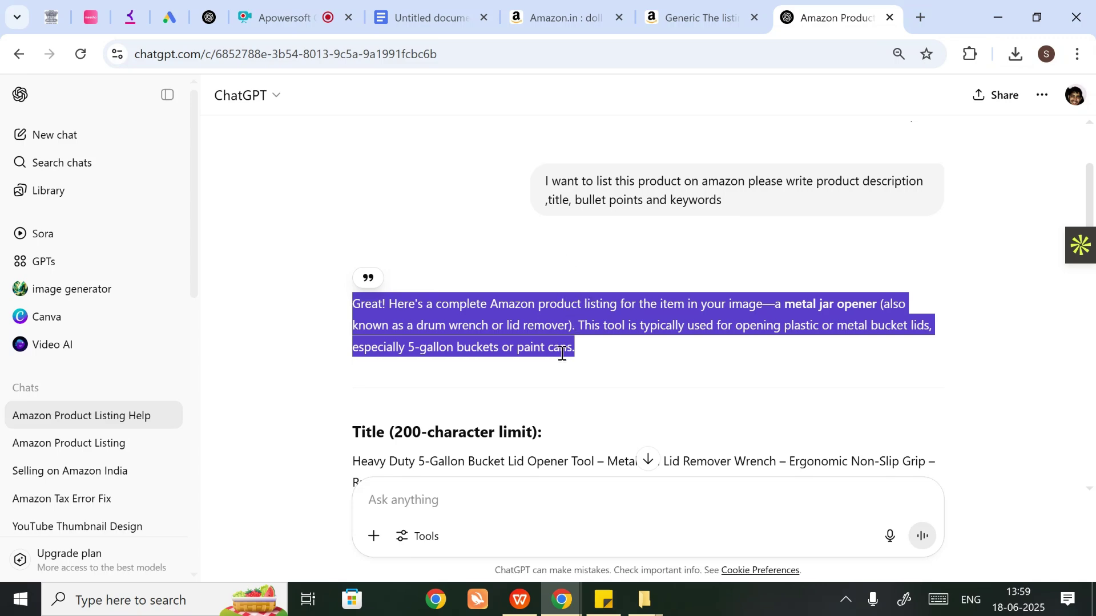
# Switch to the Google Docs lesson notes and highlight the paragraph under "Coming Up on Day 5".
pyautogui.click(429, 17)
pyautogui.scroll(-8, 499, 437)
pyautogui.scroll(-15, 499, 437)
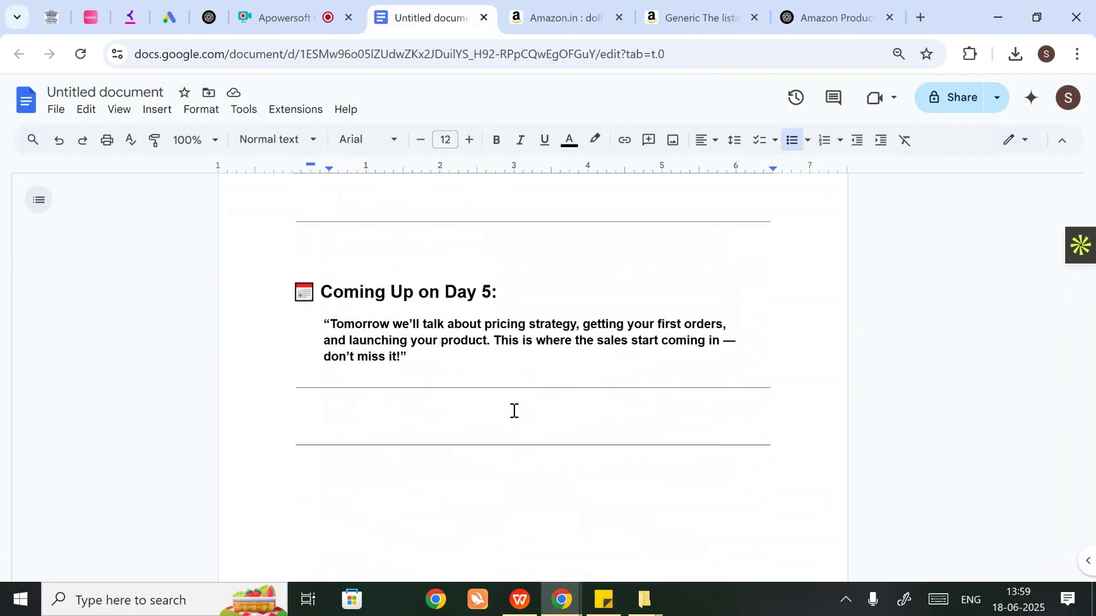
pyautogui.moveTo(406, 360); pyautogui.dragTo(320, 320)
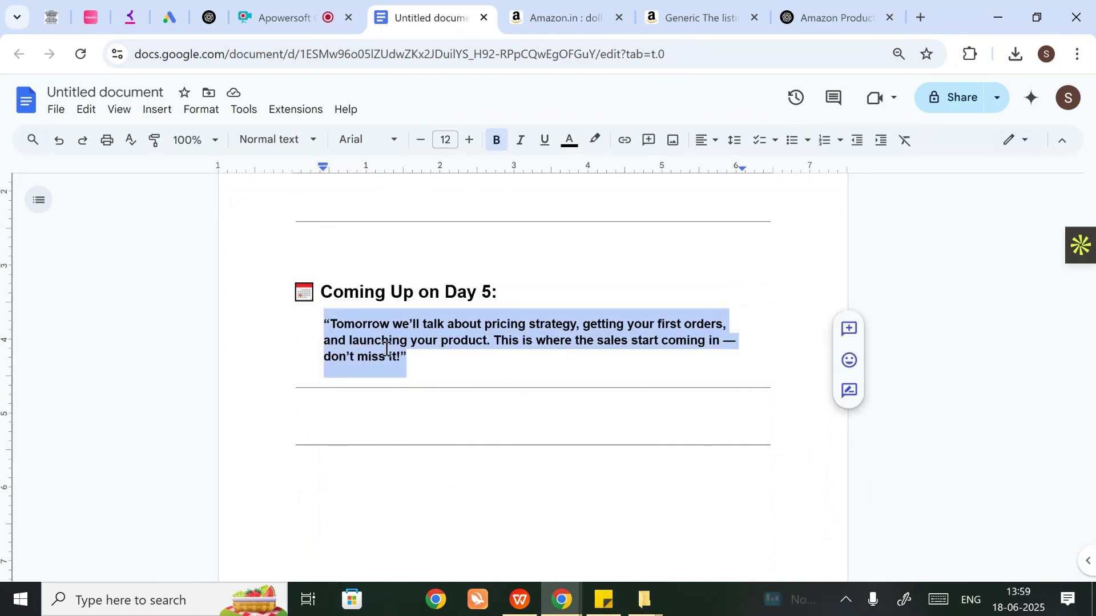